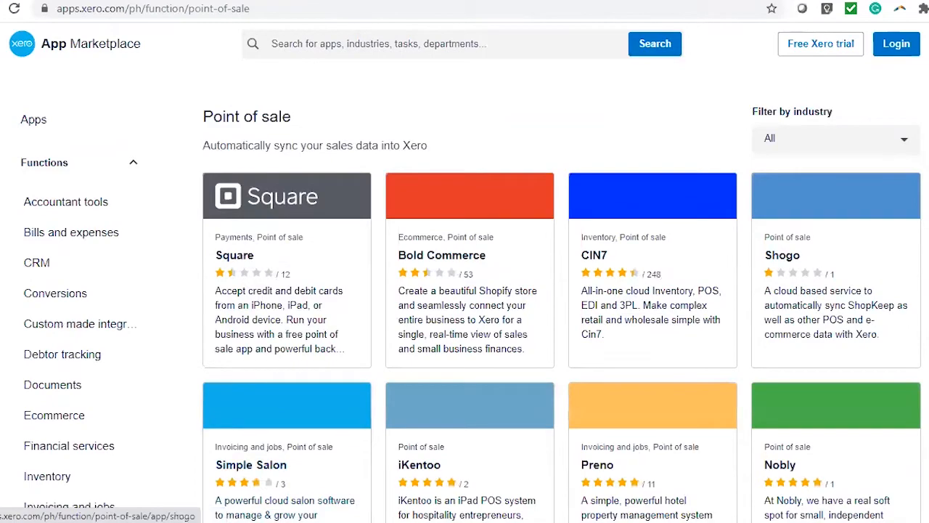
Step: Examine the point of sale apps listed in the Xero App Marketplace, from Square through ClickPOS
{"action": "scroll", "coordinate": [465, 272], "scroll_direction": "down", "scroll_amount": 1}
{"action": "scroll", "coordinate": [506, 297], "scroll_direction": "down", "scroll_amount": 4}
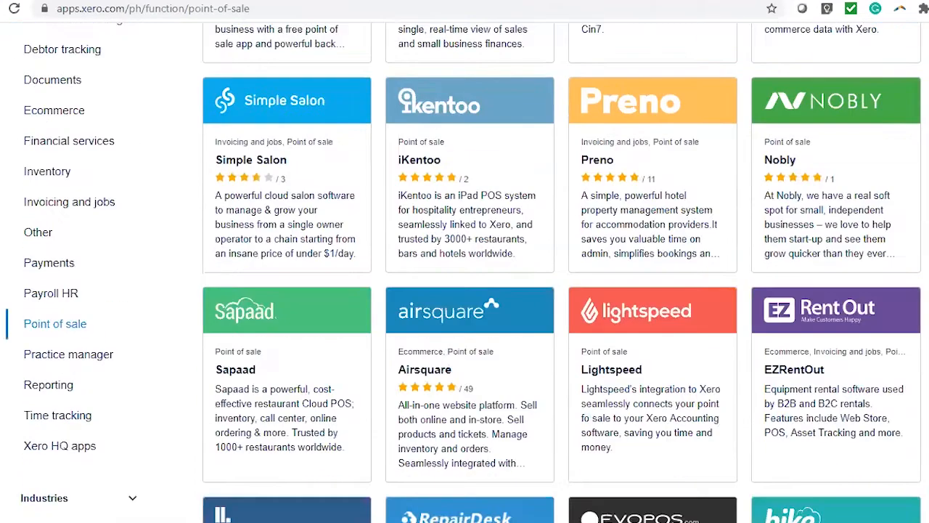
{"action": "scroll", "coordinate": [799, 363], "scroll_direction": "down", "scroll_amount": 4}
{"action": "scroll", "coordinate": [436, 334], "scroll_direction": "up", "scroll_amount": 4}
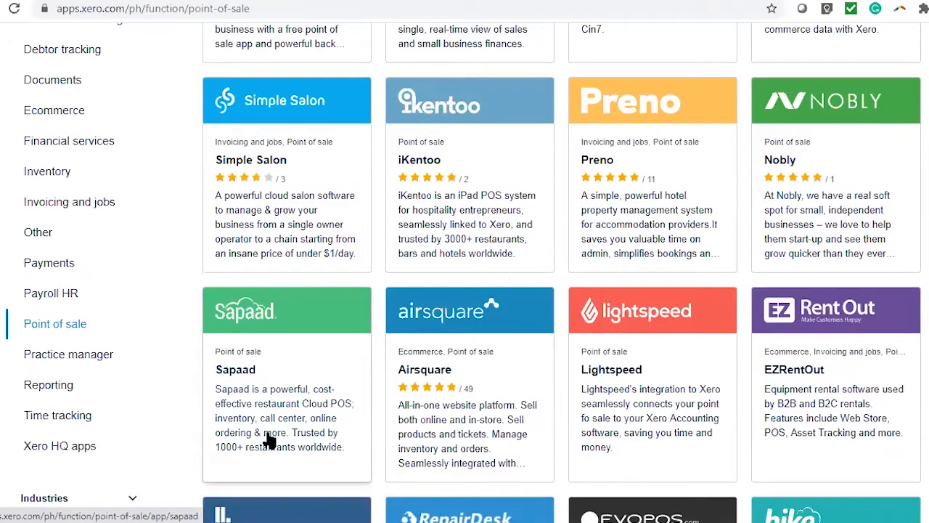
{"action": "scroll", "coordinate": [270, 396], "scroll_direction": "up", "scroll_amount": 3}
{"action": "scroll", "coordinate": [384, 377], "scroll_direction": "down", "scroll_amount": 5}
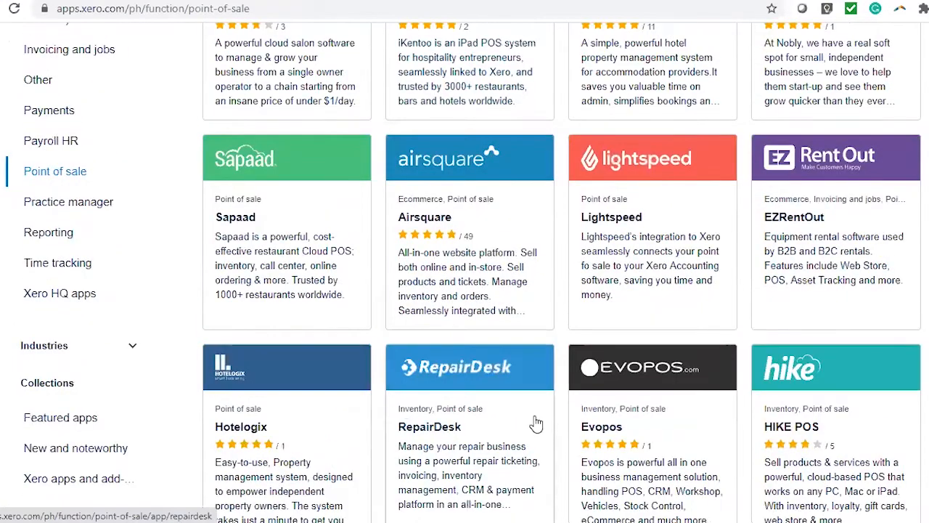
{"action": "scroll", "coordinate": [535, 423], "scroll_direction": "down", "scroll_amount": 5}
{"action": "scroll", "coordinate": [712, 356], "scroll_direction": "up", "scroll_amount": 5}
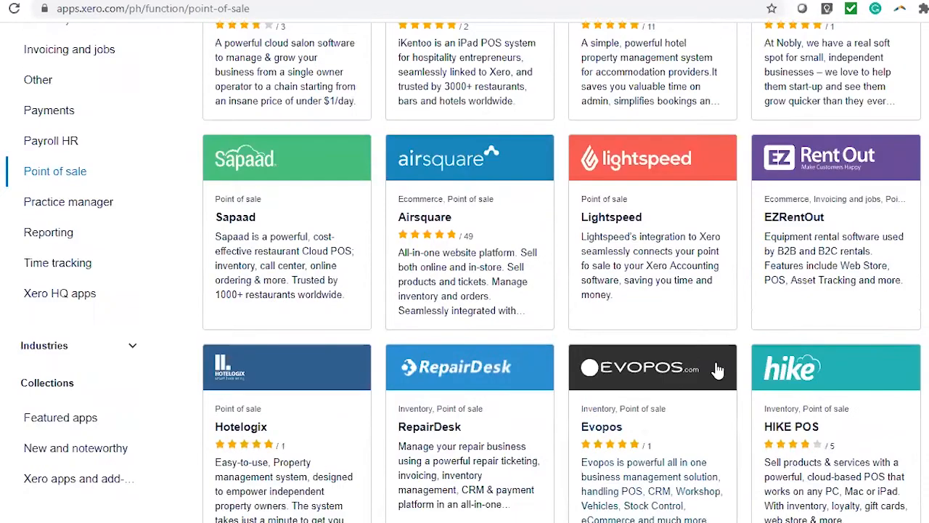
{"action": "scroll", "coordinate": [905, 260], "scroll_direction": "up", "scroll_amount": 5}
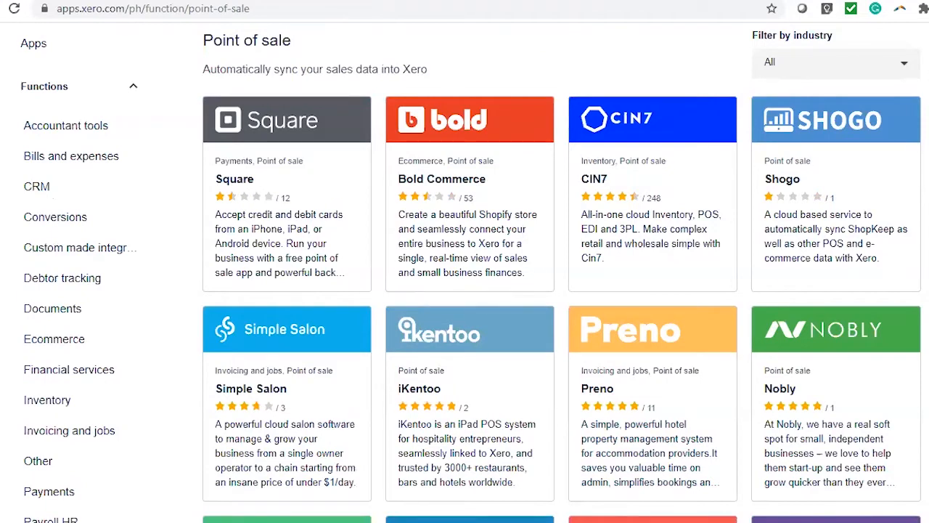
{"action": "scroll", "coordinate": [307, 291], "scroll_direction": "down", "scroll_amount": 4}
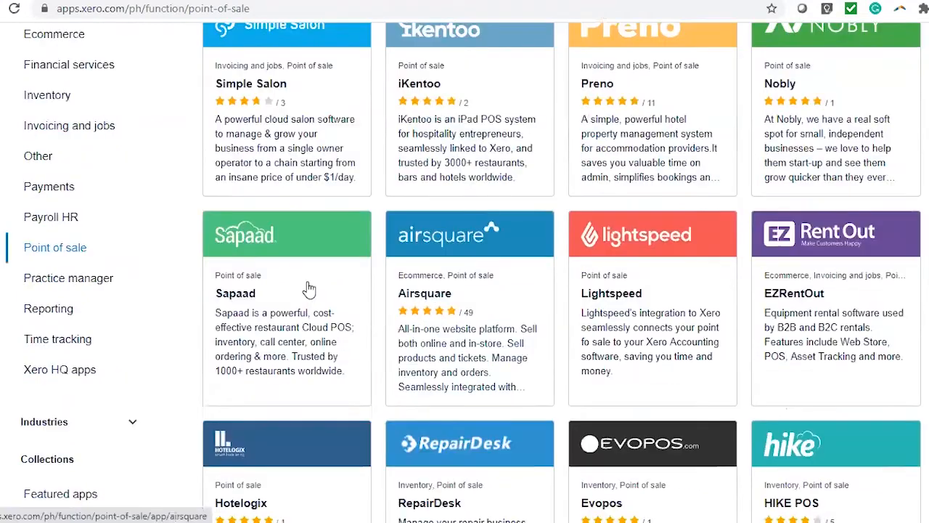
{"action": "scroll", "coordinate": [539, 363], "scroll_direction": "down", "scroll_amount": 4}
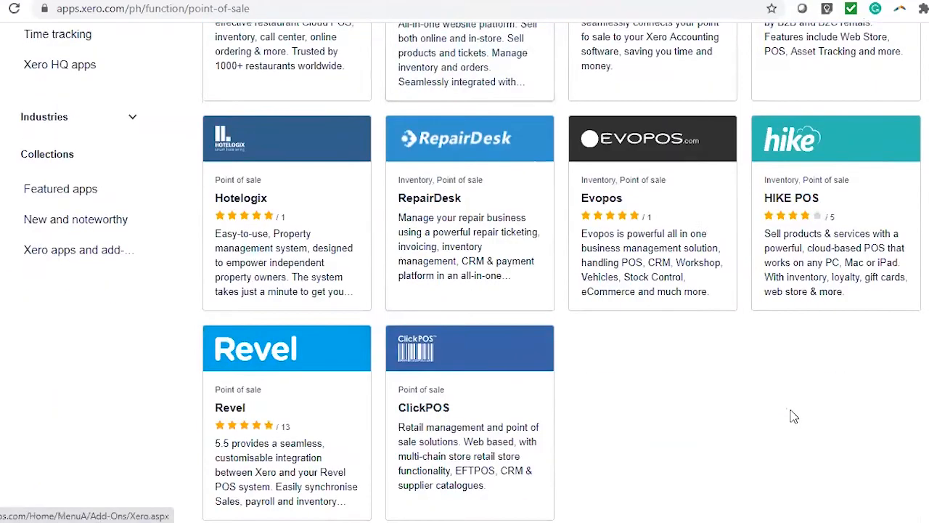
{"action": "scroll", "coordinate": [792, 414], "scroll_direction": "down", "scroll_amount": 4}
{"action": "scroll", "coordinate": [791, 415], "scroll_direction": "up", "scroll_amount": 11}
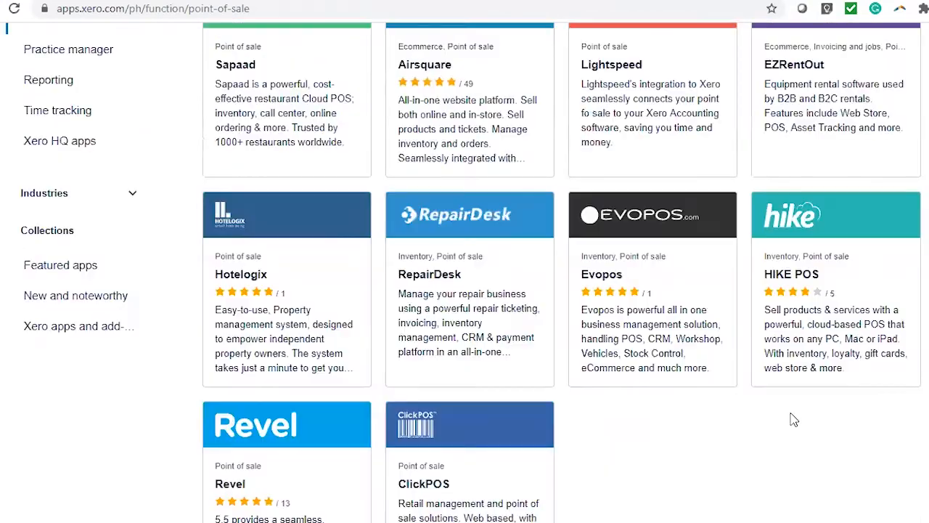
{"action": "scroll", "coordinate": [719, 419], "scroll_direction": "up", "scroll_amount": 3}
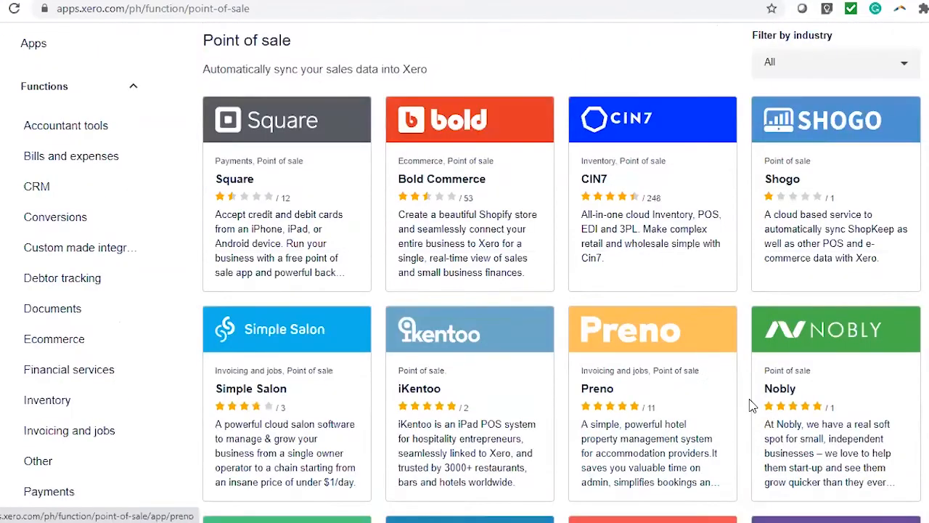
{"action": "scroll", "coordinate": [520, 290], "scroll_direction": "down", "scroll_amount": 15}
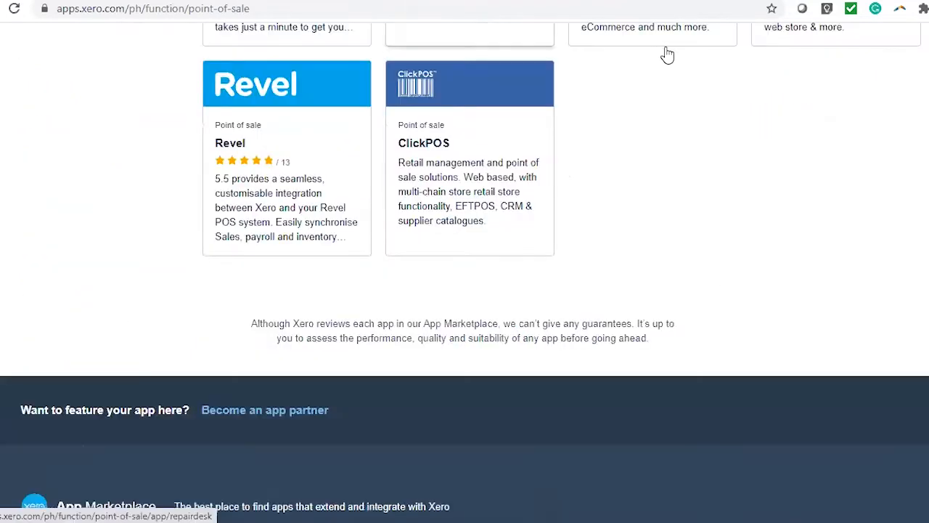
{"action": "scroll", "coordinate": [666, 54], "scroll_direction": "up", "scroll_amount": 5}
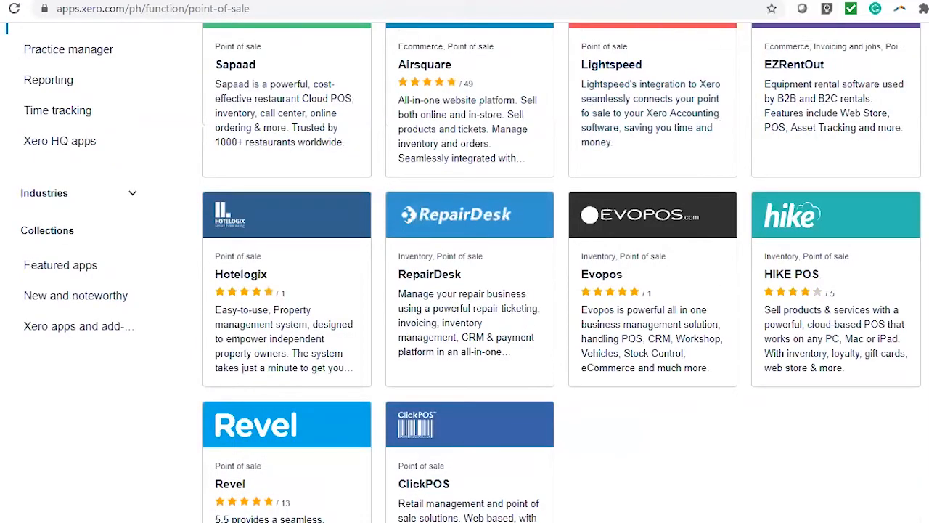
Step: Switch to Vend and sign in to the 01 Livesync Store
{"action": "key", "text": "ctrl+Tab"}
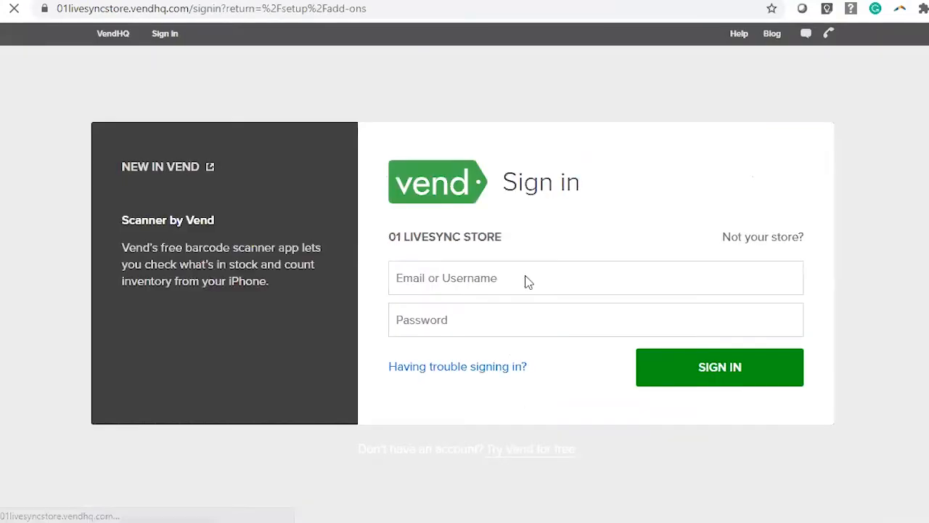
{"action": "left_click", "coordinate": [527, 282]}
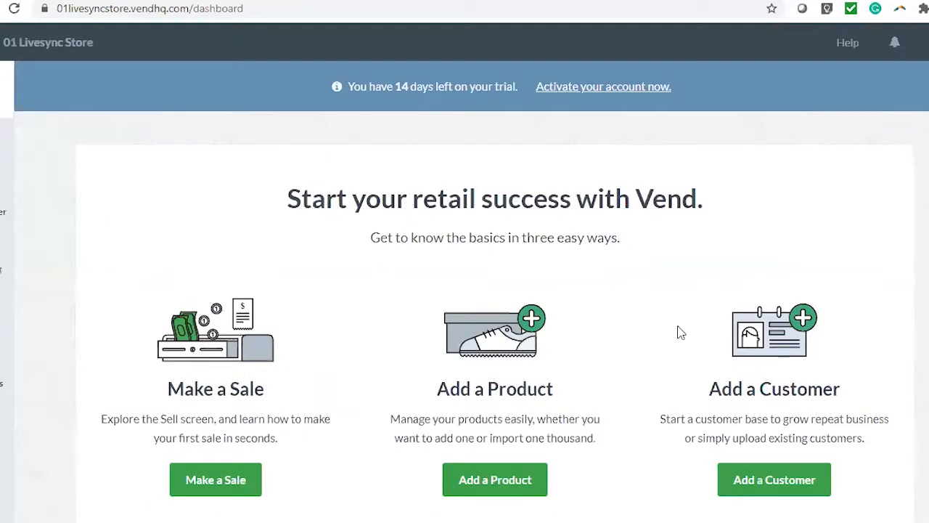
Step: Examine the Vend dashboard's getting-started options and its business features, including the Xero integration
{"action": "scroll", "coordinate": [620, 327], "scroll_direction": "down", "scroll_amount": 3}
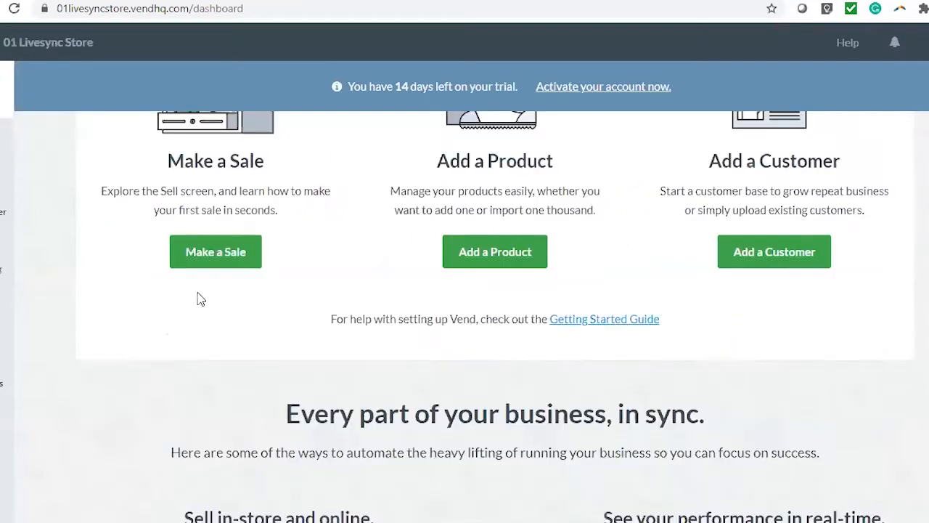
{"action": "scroll", "coordinate": [200, 295], "scroll_direction": "up", "scroll_amount": 2}
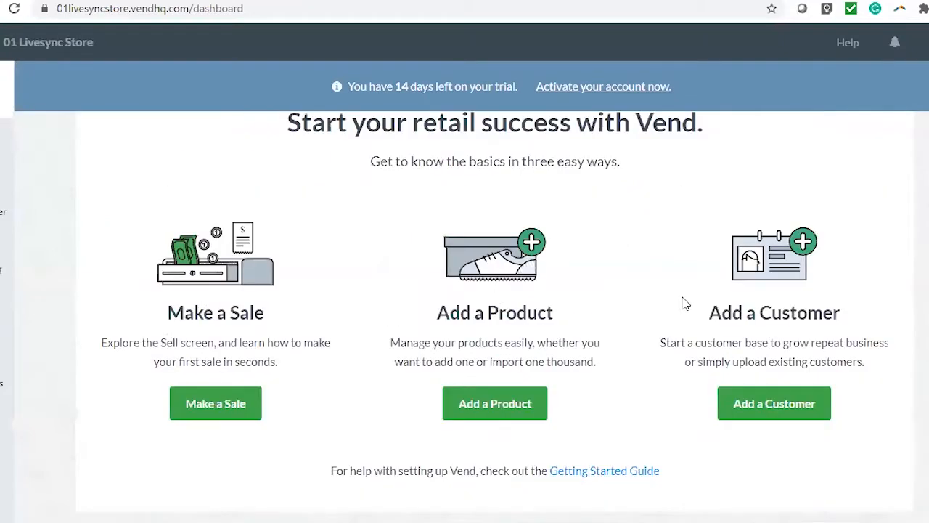
{"action": "scroll", "coordinate": [684, 298], "scroll_direction": "down", "scroll_amount": 5}
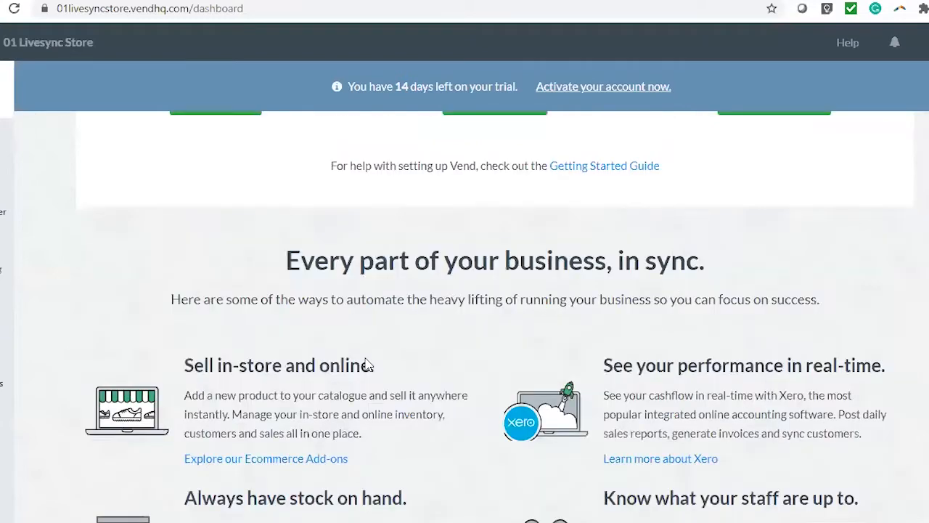
{"action": "scroll", "coordinate": [385, 319], "scroll_direction": "down", "scroll_amount": 2}
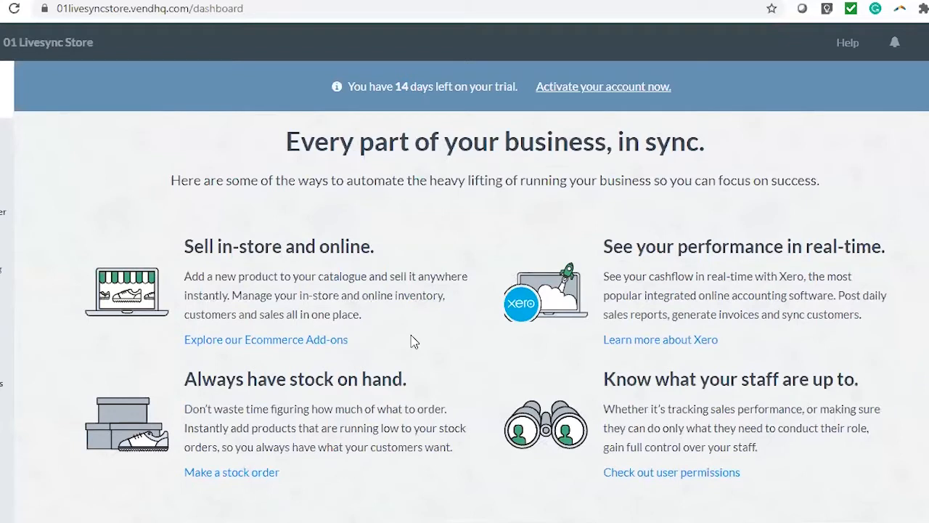
{"action": "scroll", "coordinate": [413, 341], "scroll_direction": "up", "scroll_amount": 5}
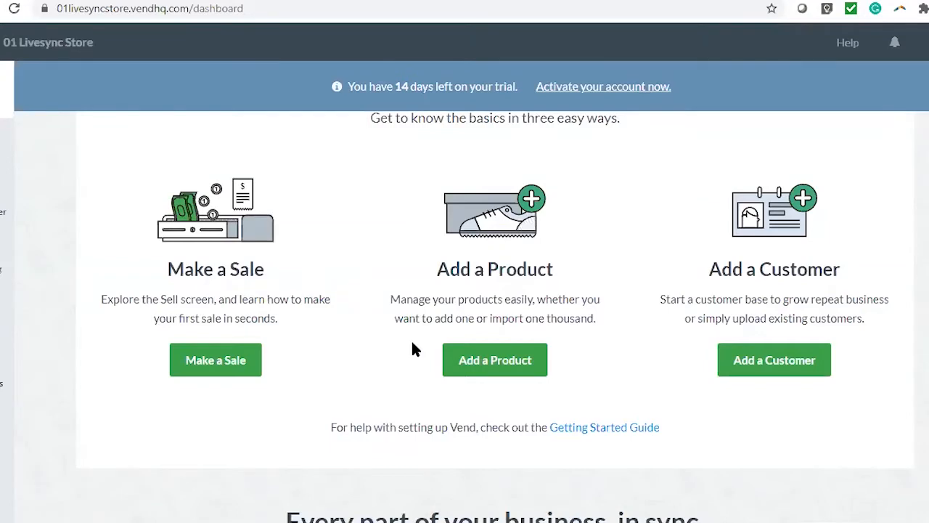
{"action": "scroll", "coordinate": [385, 259], "scroll_direction": "down", "scroll_amount": 2}
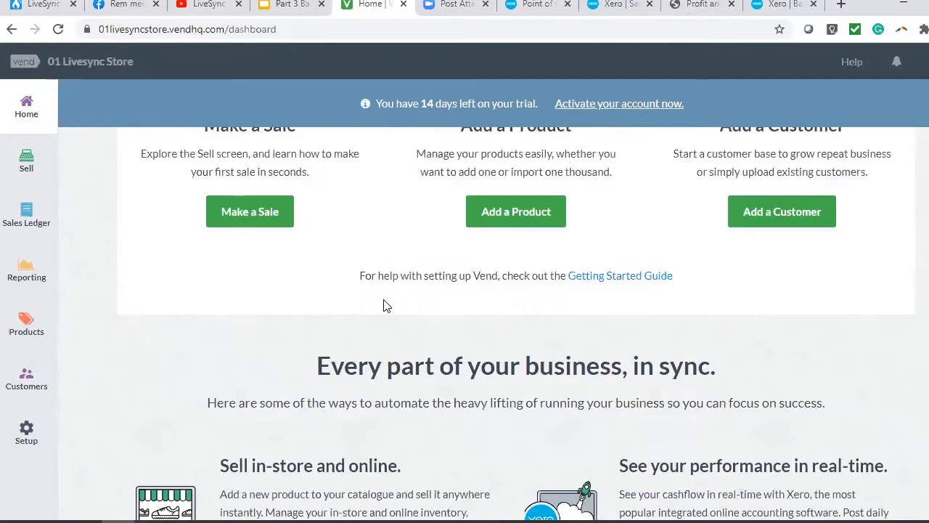
{"action": "scroll", "coordinate": [386, 305], "scroll_direction": "up", "scroll_amount": 2}
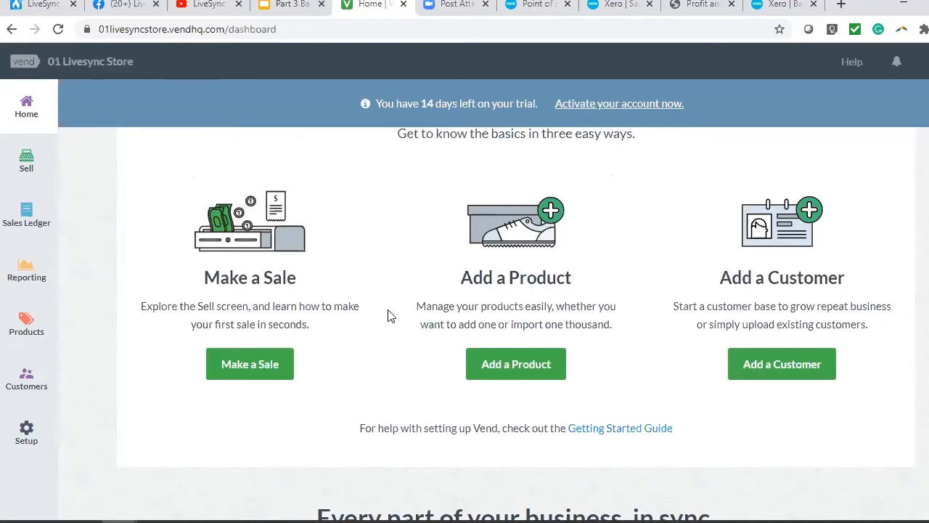
{"action": "scroll", "coordinate": [386, 311], "scroll_direction": "up", "scroll_amount": 2}
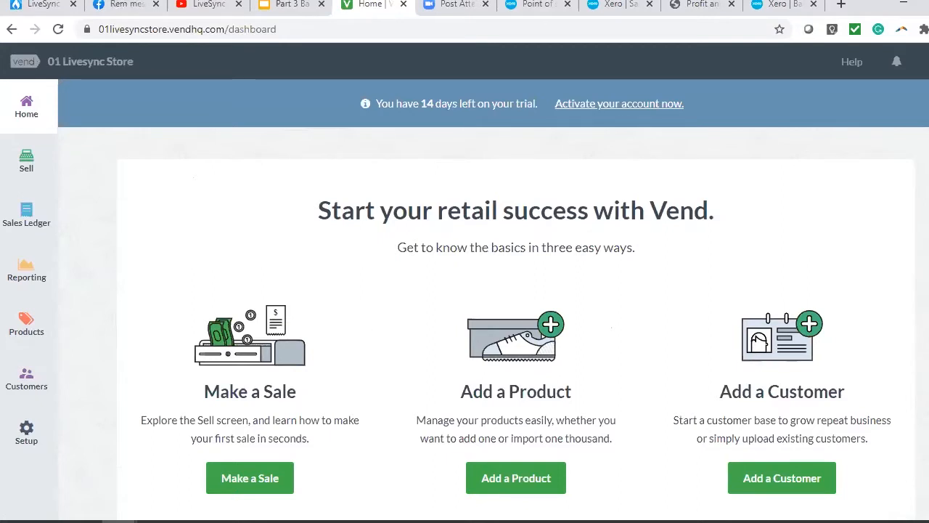
Step: Open the store's Add-ons setup and review the integrations that can be connected to Vend
{"action": "left_click", "coordinate": [26, 441]}
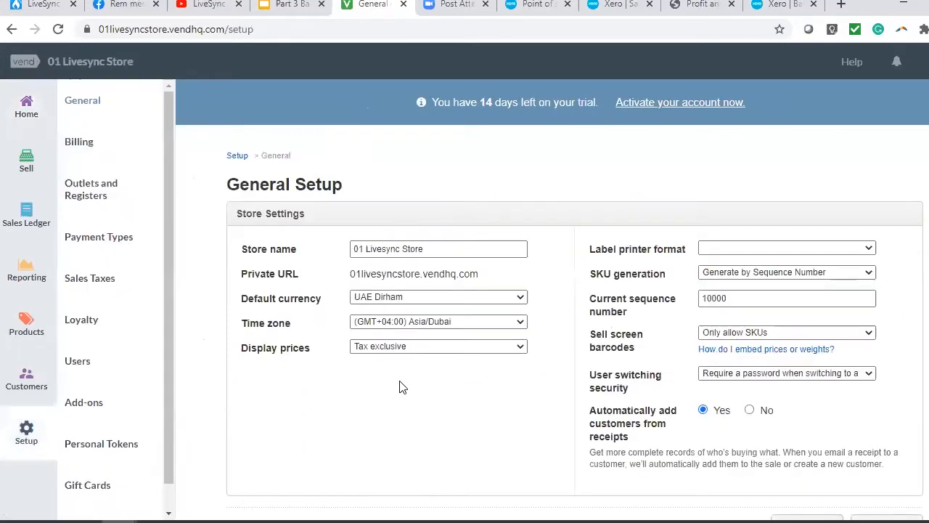
{"action": "left_click", "coordinate": [100, 411]}
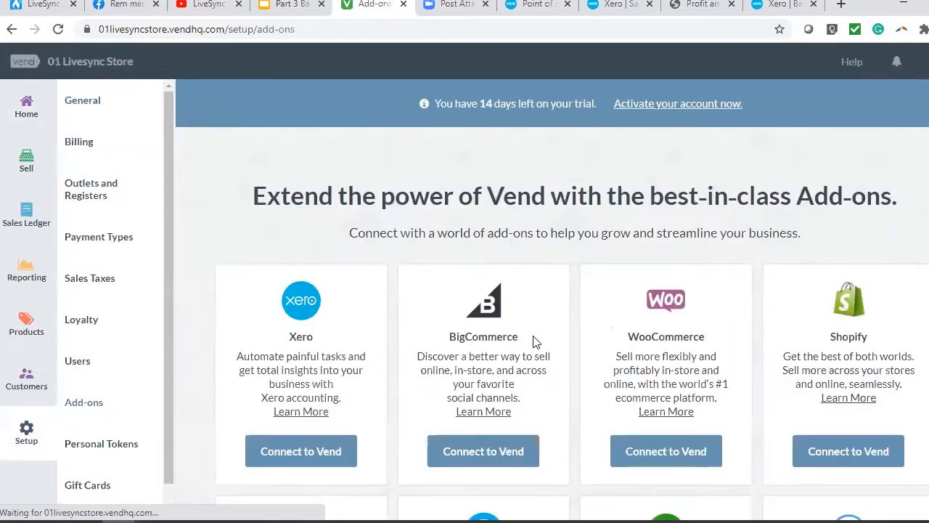
{"action": "scroll", "coordinate": [535, 342], "scroll_direction": "down", "scroll_amount": 10}
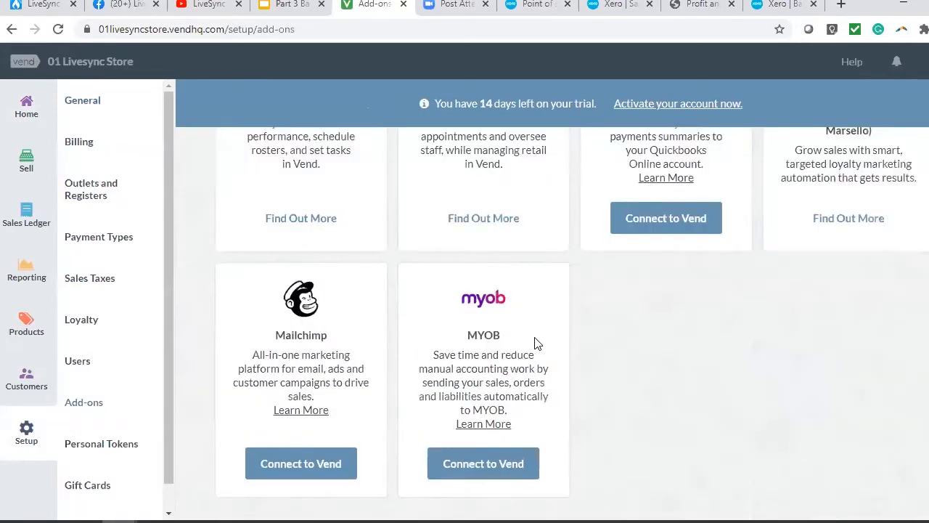
{"action": "scroll", "coordinate": [535, 342], "scroll_direction": "up", "scroll_amount": 10}
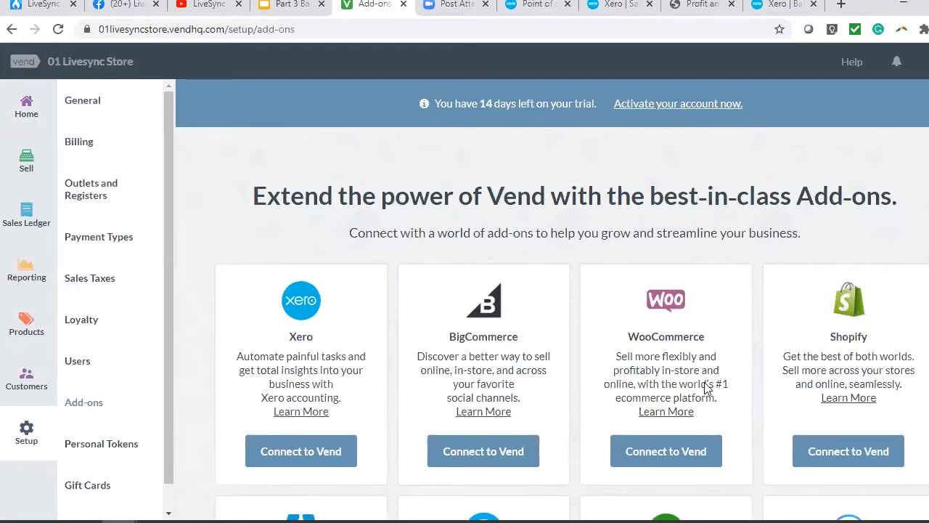
{"action": "scroll", "coordinate": [307, 366], "scroll_direction": "down", "scroll_amount": 3}
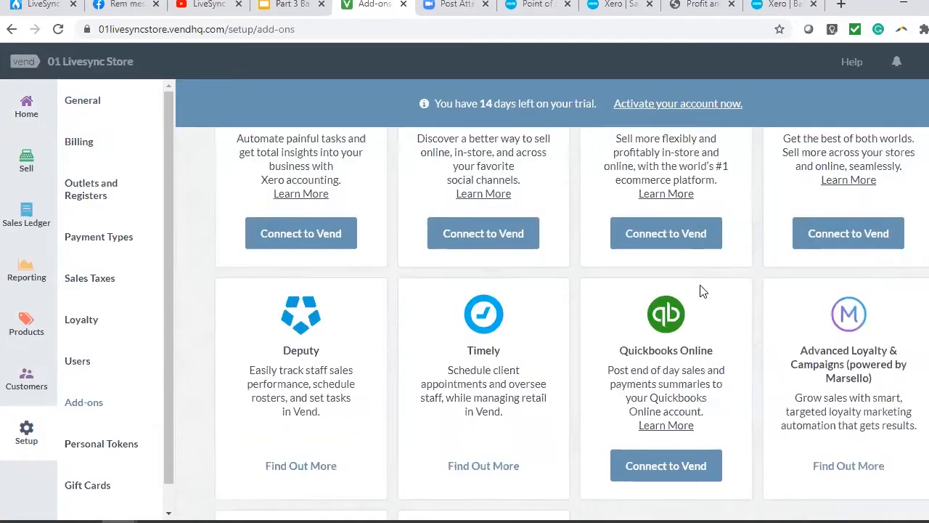
{"action": "scroll", "coordinate": [821, 354], "scroll_direction": "down", "scroll_amount": 1}
{"action": "scroll", "coordinate": [789, 486], "scroll_direction": "down", "scroll_amount": 2}
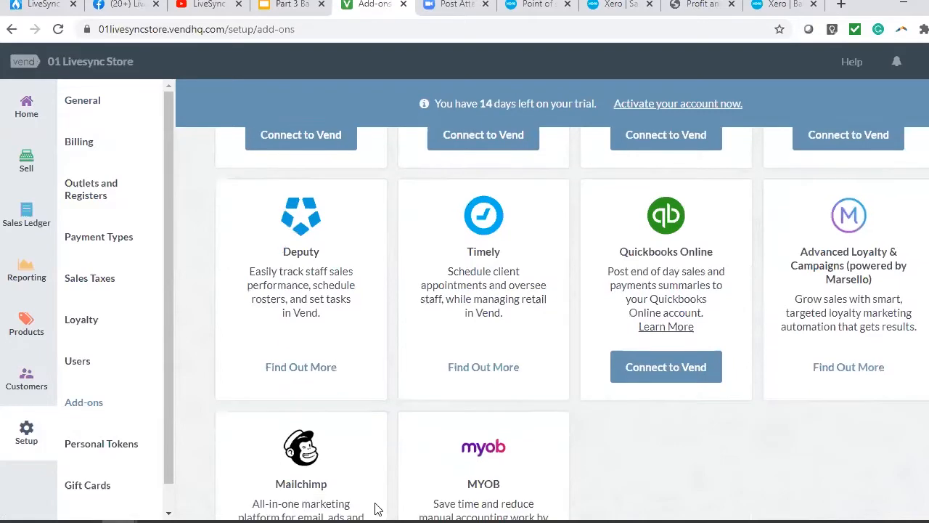
{"action": "scroll", "coordinate": [732, 440], "scroll_direction": "up", "scroll_amount": 5}
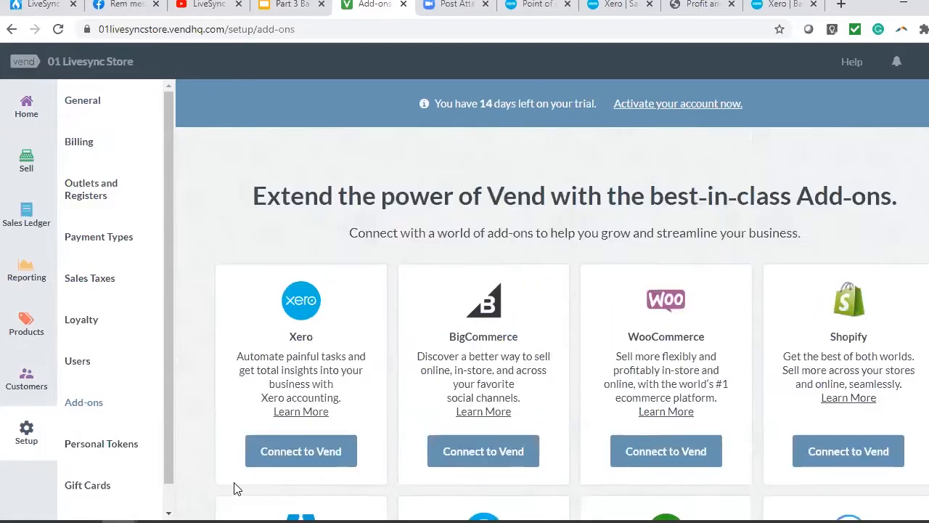
{"action": "scroll", "coordinate": [383, 342], "scroll_direction": "down", "scroll_amount": 2}
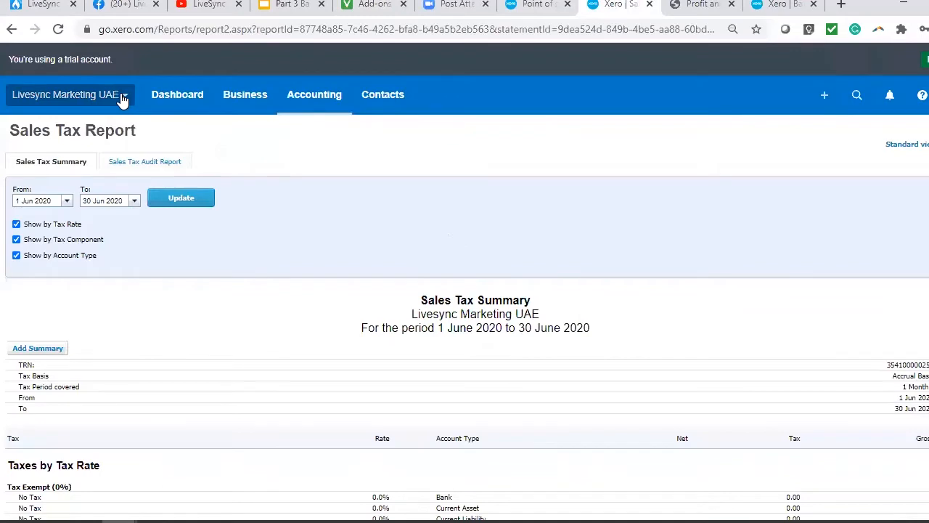
Step: Open the Livesync Marketing UAE dashboard in Xero, switch back to Vend, and start connecting the Xero add-on
{"action": "left_click", "coordinate": [95, 145]}
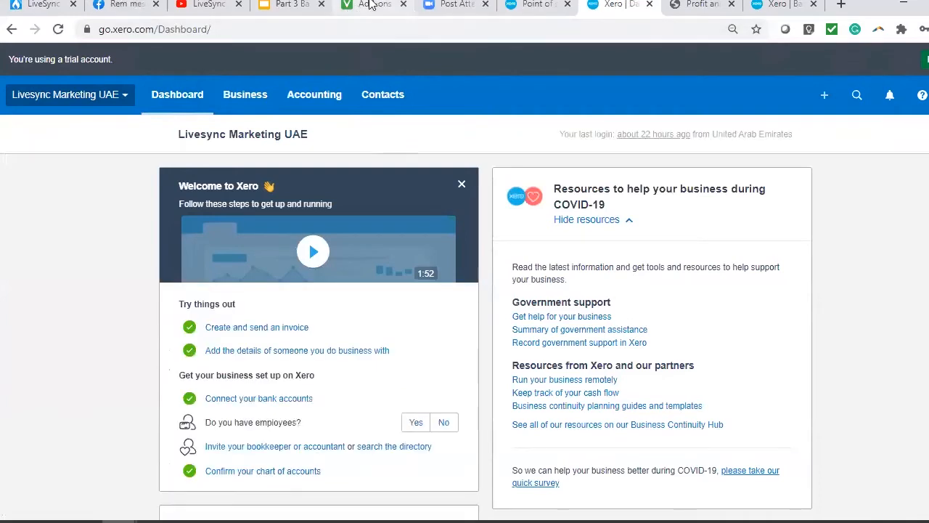
{"action": "left_click", "coordinate": [370, 3]}
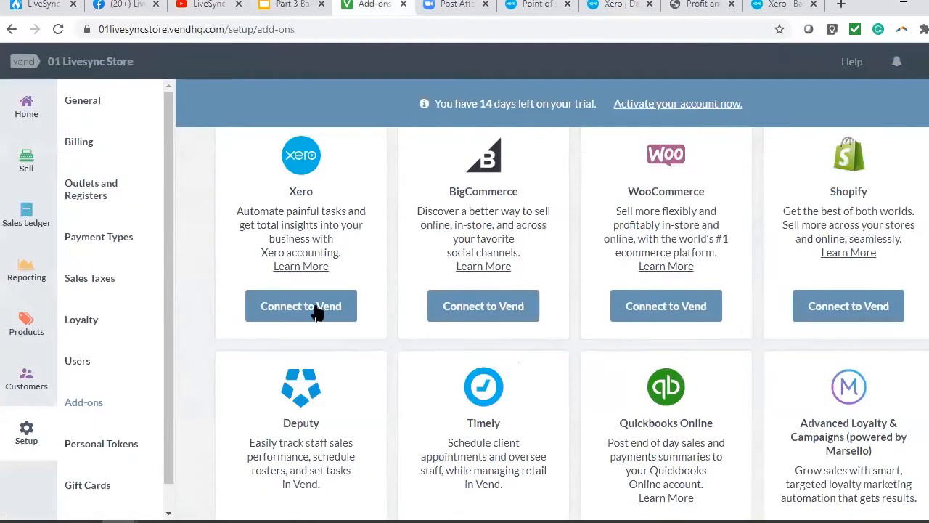
{"action": "left_click", "coordinate": [301, 307]}
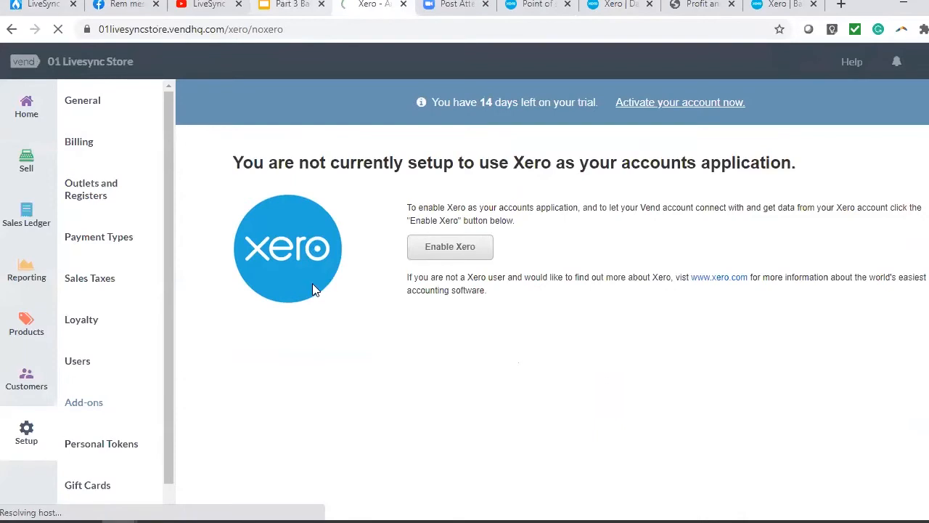
Step: Switch to the Google Slides presentation and highlight the "Connecting Xero to Add-On" and "Mapping" points under Integration Process
{"action": "key", "text": "ctrl+shift+Tab"}
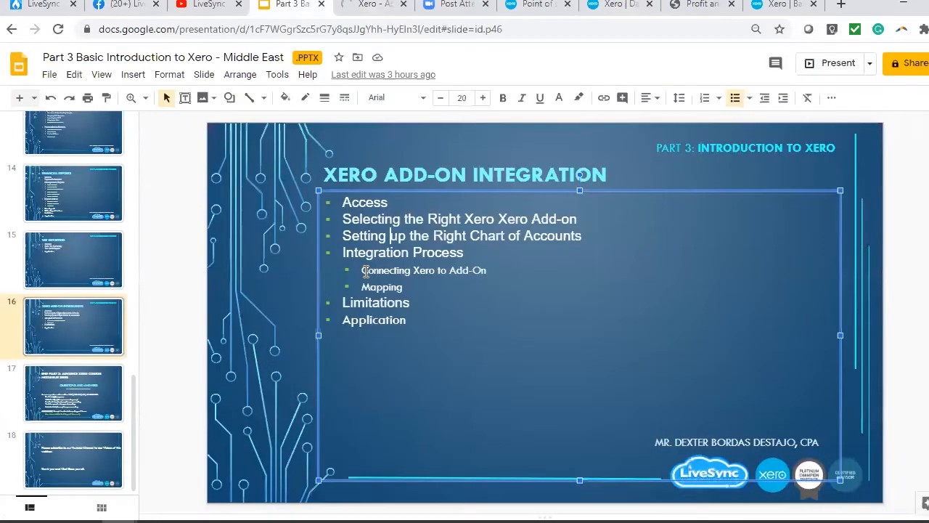
{"action": "left_click_drag", "start_coordinate": [366, 272], "coordinate": [489, 282]}
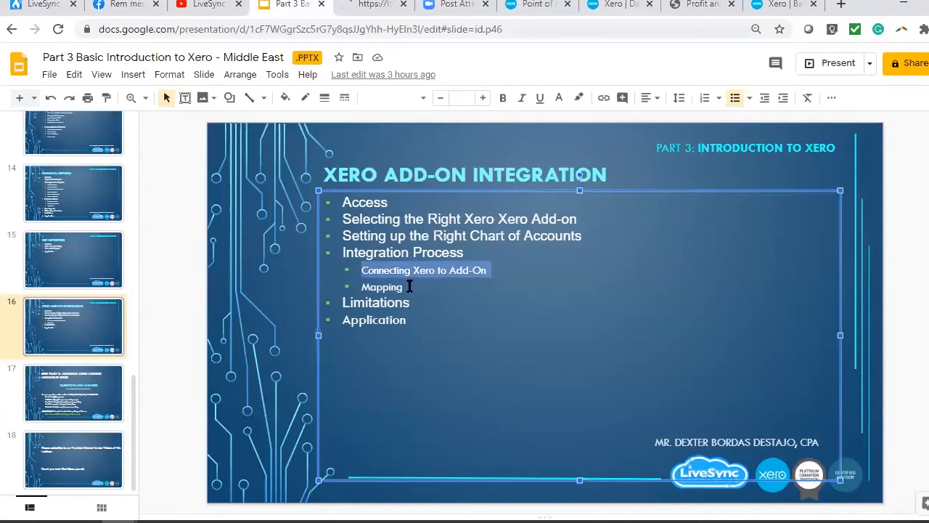
{"action": "double_click", "coordinate": [381, 288]}
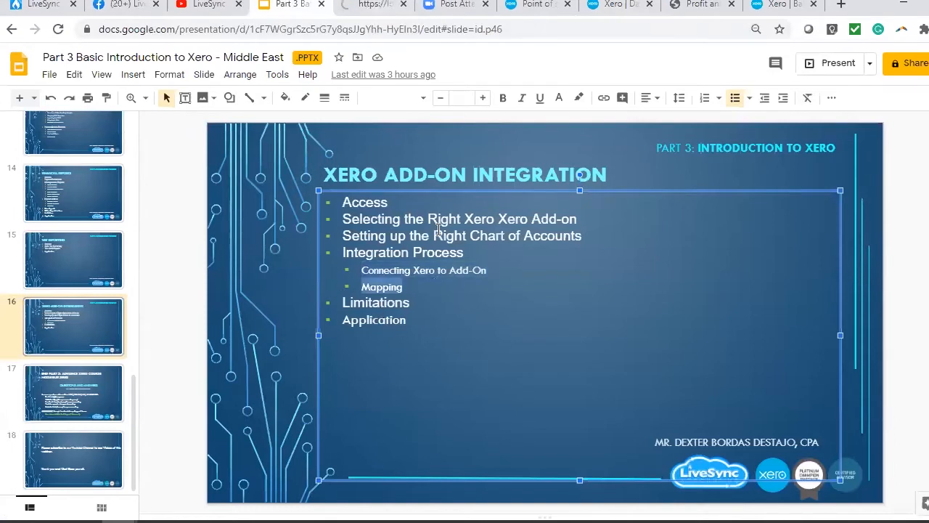
Step: Switch to the Xero authorisation page, select the Livesync Marketing UAE organisation, and allow VendHQ.com access to it
{"action": "left_click", "coordinate": [482, 336]}
{"action": "left_click", "coordinate": [380, 6]}
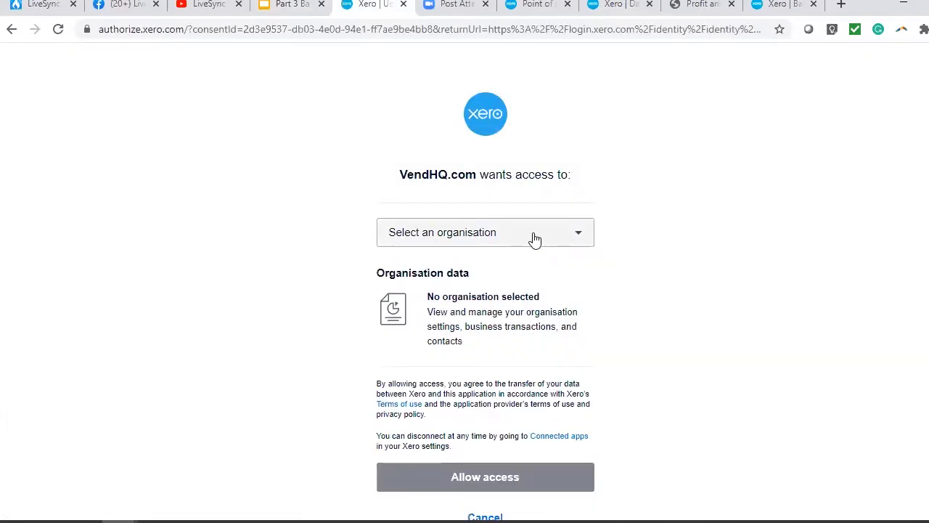
{"action": "left_click", "coordinate": [533, 234]}
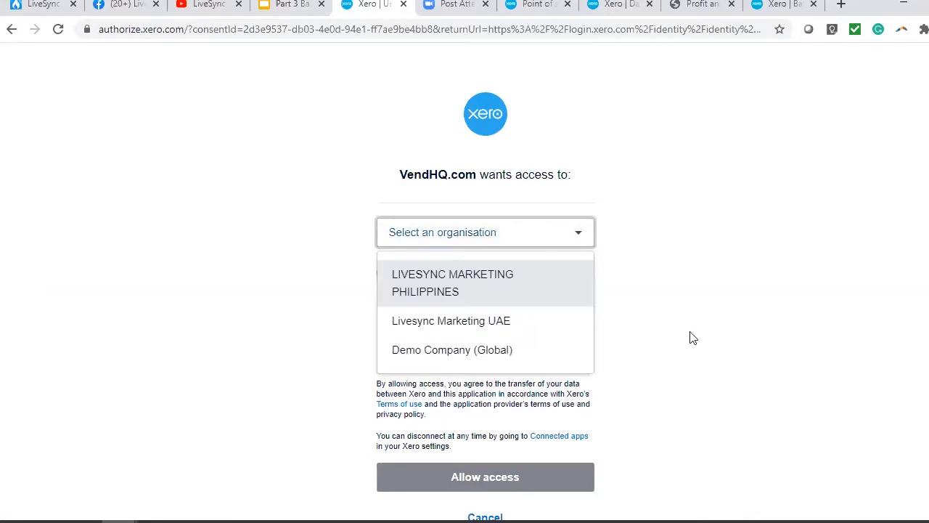
{"action": "left_click", "coordinate": [472, 321]}
{"action": "scroll", "coordinate": [500, 423], "scroll_direction": "down", "scroll_amount": 1}
{"action": "left_click", "coordinate": [500, 421]}
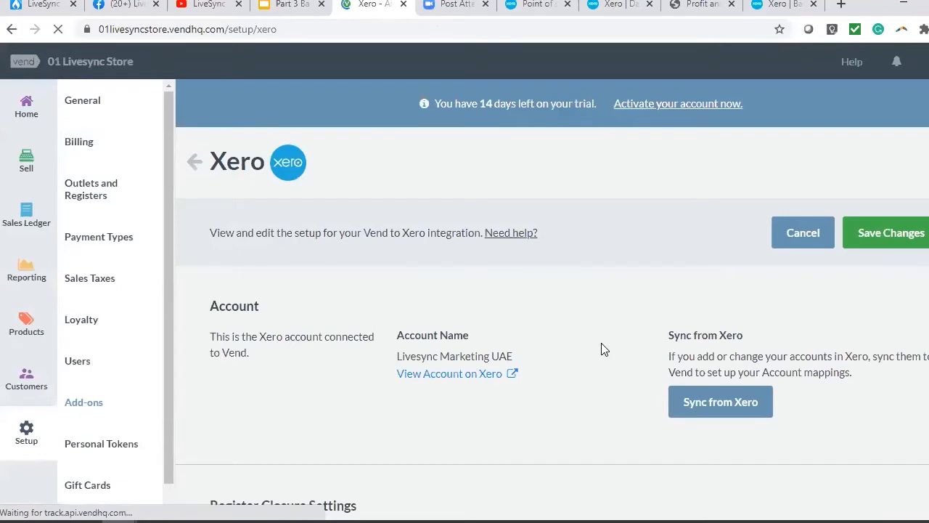
Step: Review the Xero integration settings and the Xero tax rates available for mapping the store's No Tax (0.00%) rate
{"action": "scroll", "coordinate": [601, 350], "scroll_direction": "down", "scroll_amount": 3}
{"action": "scroll", "coordinate": [609, 361], "scroll_direction": "down", "scroll_amount": 5}
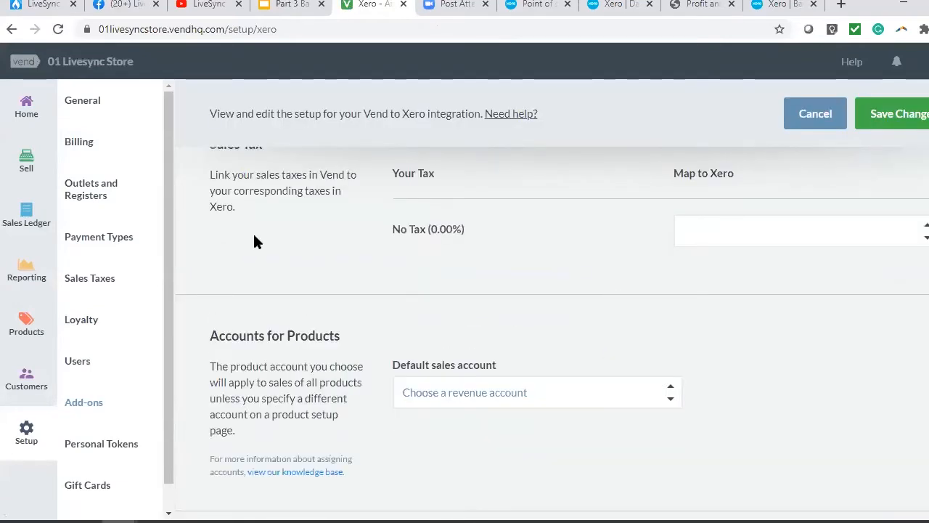
{"action": "scroll", "coordinate": [411, 269], "scroll_direction": "up", "scroll_amount": 1}
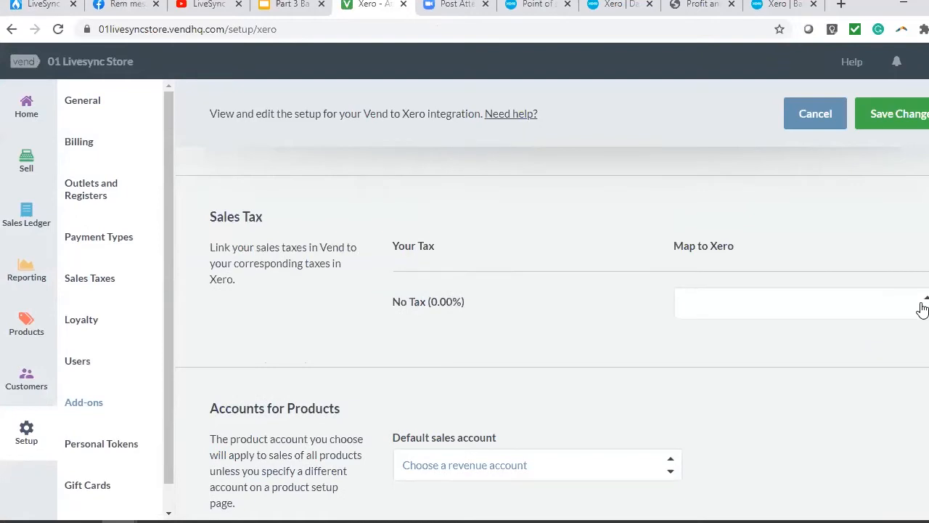
{"action": "left_click", "coordinate": [921, 307]}
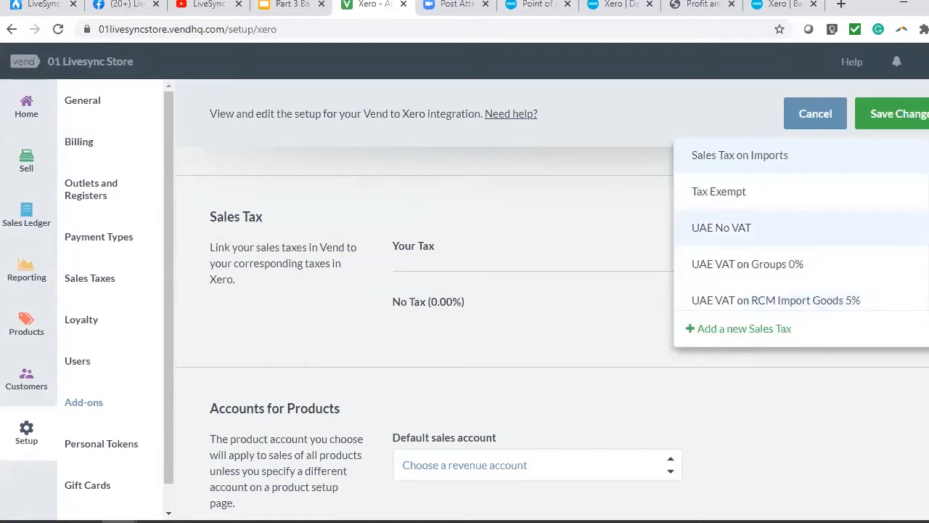
{"action": "scroll", "coordinate": [924, 222], "scroll_direction": "down", "scroll_amount": 1}
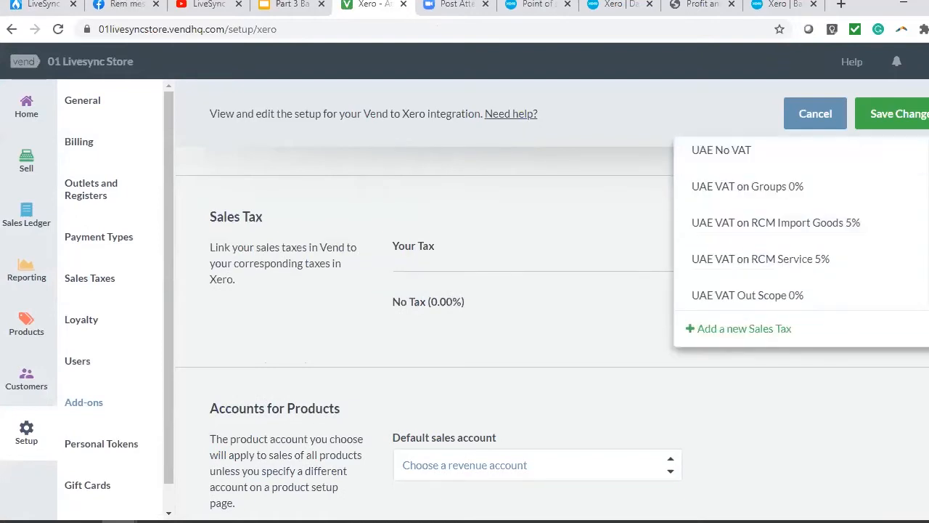
{"action": "scroll", "coordinate": [777, 222], "scroll_direction": "down", "scroll_amount": 1}
{"action": "scroll", "coordinate": [753, 320], "scroll_direction": "up", "scroll_amount": 4}
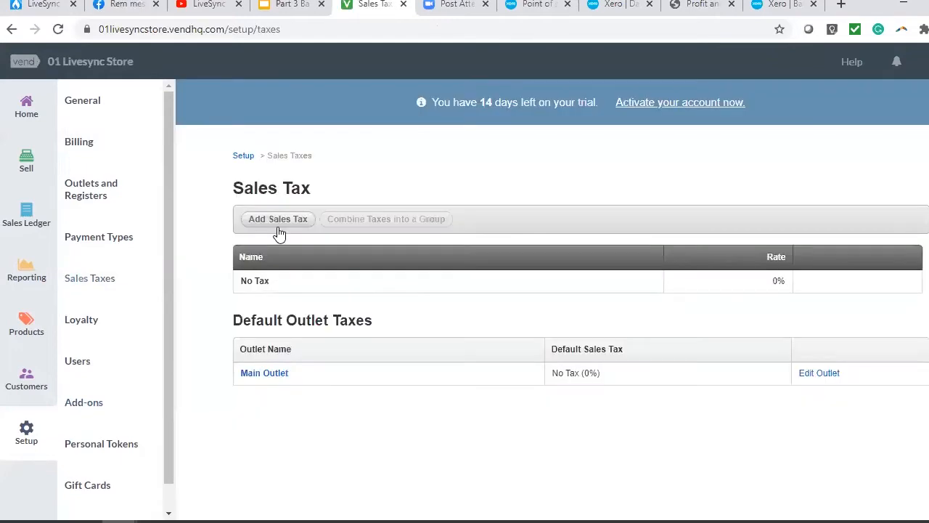
Step: Inspect the form for adding a sales tax in the store setup and the Main Outlet's register details
{"action": "left_click", "coordinate": [277, 222]}
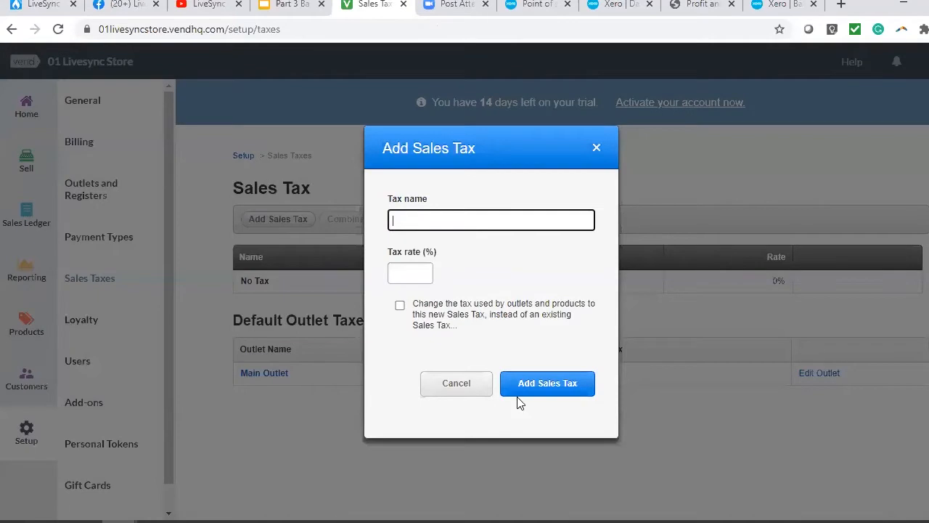
{"action": "left_click", "coordinate": [268, 374]}
{"action": "left_click", "coordinate": [268, 374]}
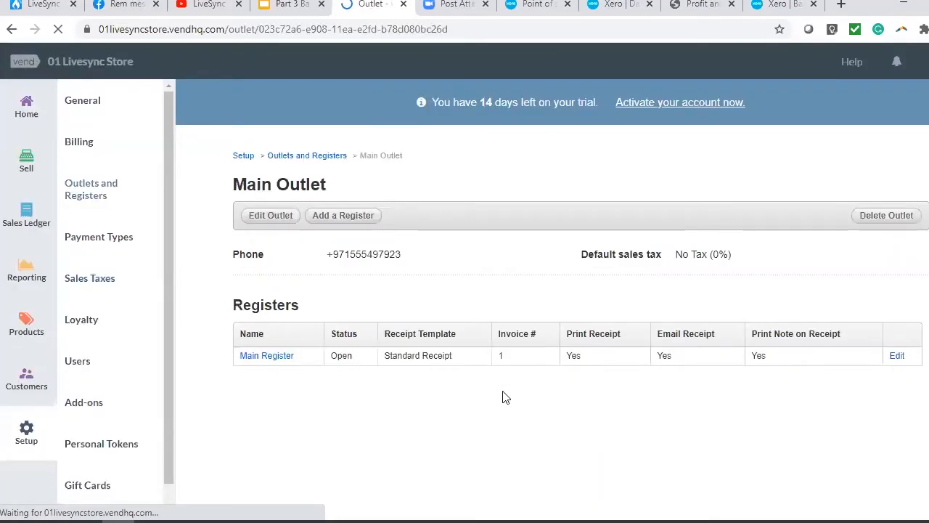
{"action": "left_click", "coordinate": [898, 356]}
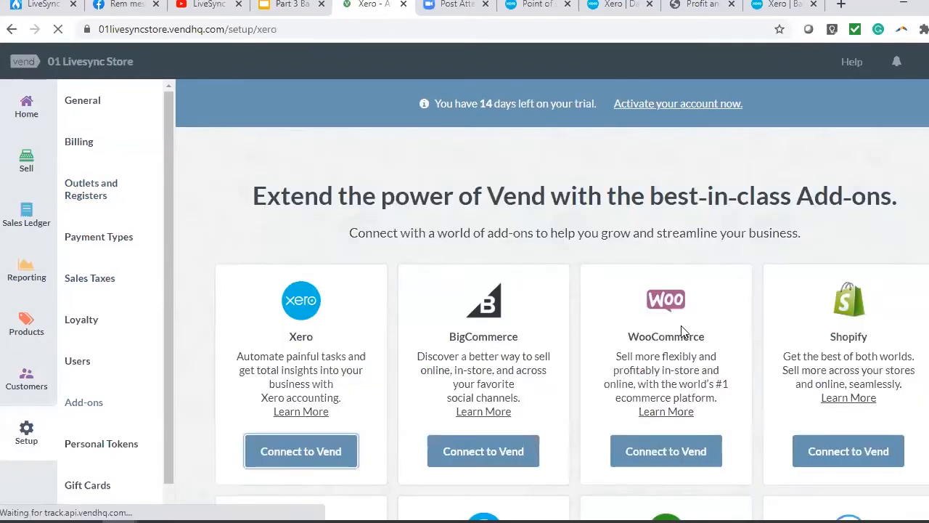
Step: Return to the Xero add-on's Sales Tax mapping and start a new Xero tax rate with the display name Sales Tax
{"action": "scroll", "coordinate": [617, 333], "scroll_direction": "down", "scroll_amount": 5}
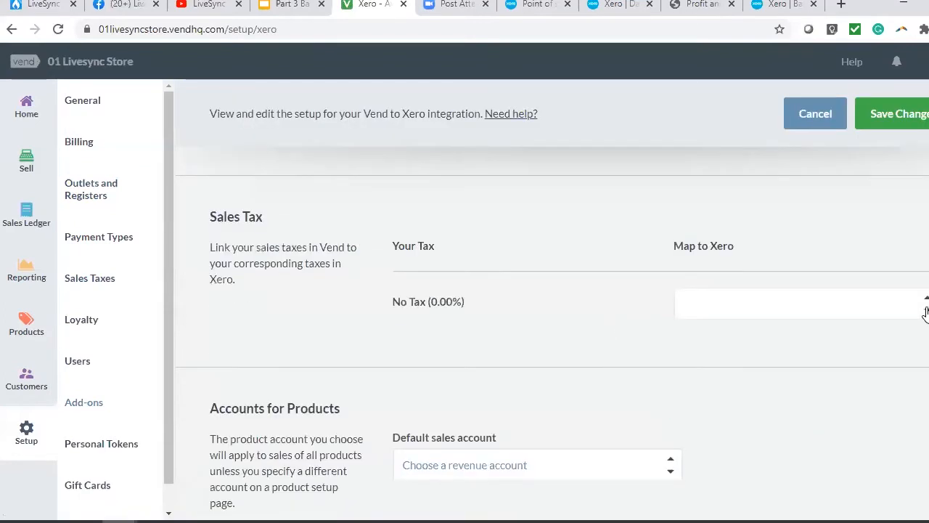
{"action": "left_click", "coordinate": [806, 301]}
{"action": "scroll", "coordinate": [821, 267], "scroll_direction": "down", "scroll_amount": 3}
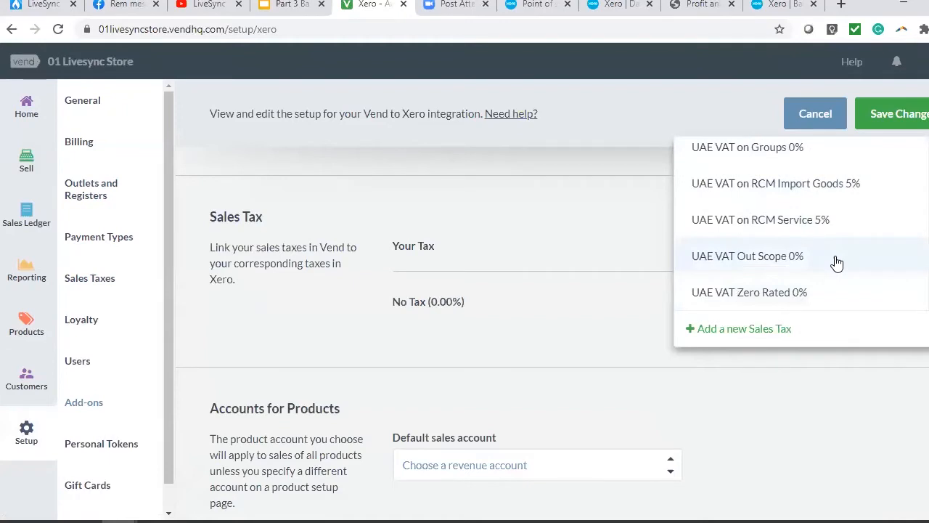
{"action": "scroll", "coordinate": [836, 264], "scroll_direction": "up", "scroll_amount": 3}
{"action": "left_click", "coordinate": [744, 329]}
{"action": "triple_click", "coordinate": [328, 201]}
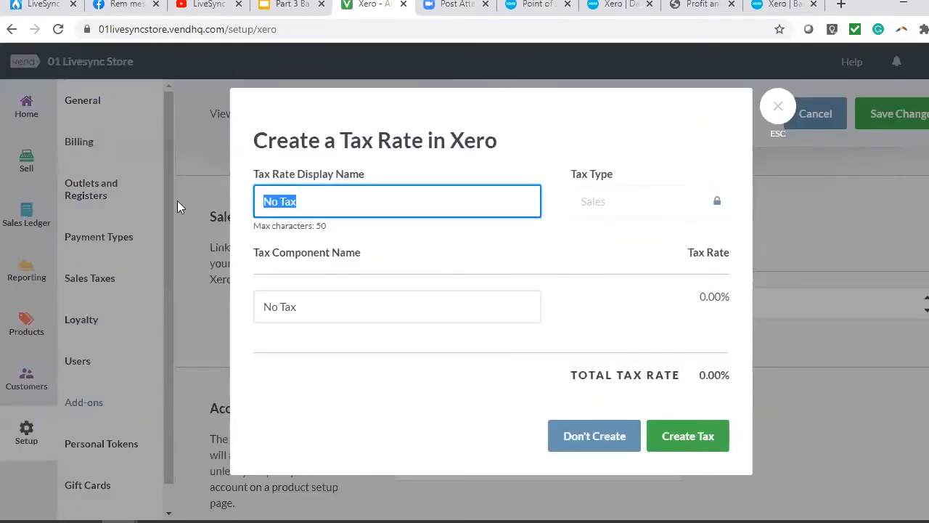
{"action": "type", "text": "Sales Tax"}
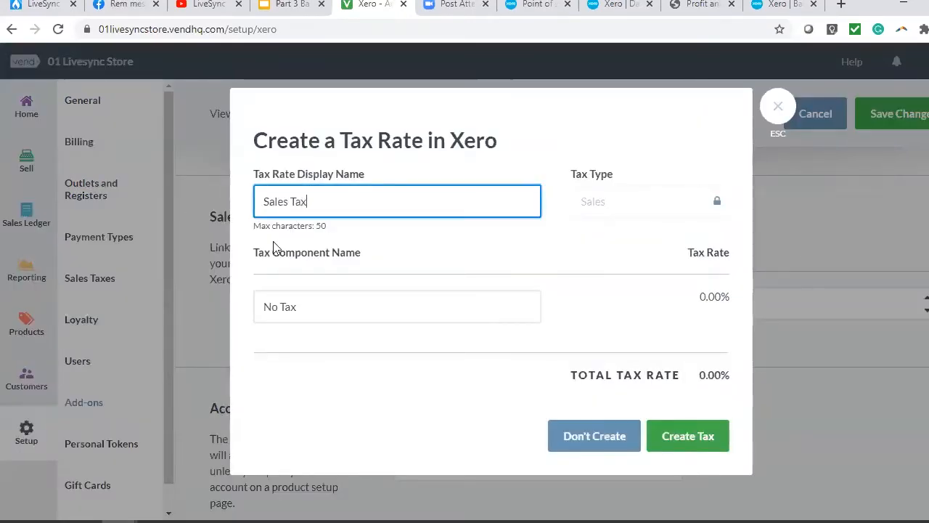
Step: Name the tax component Sales Tax and create the tax rate in Xero for the No Tax mapping
{"action": "left_click", "coordinate": [517, 305]}
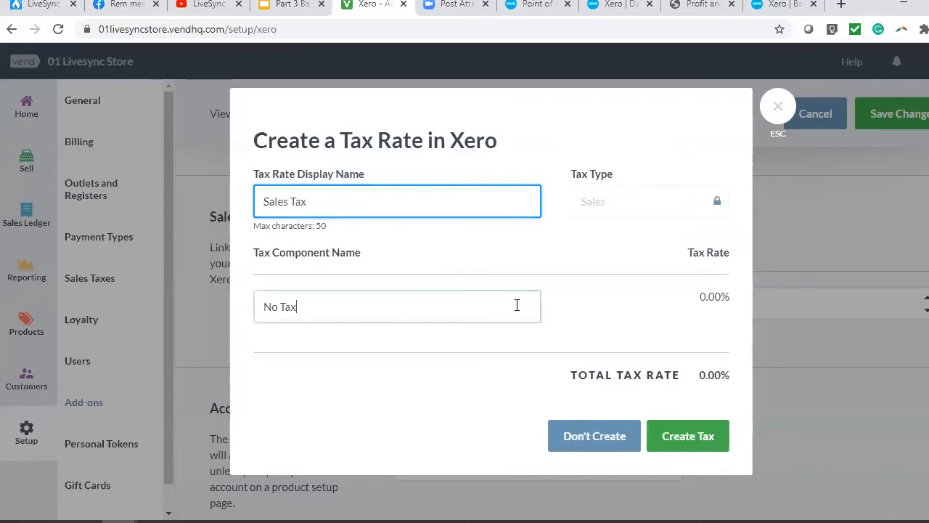
{"action": "left_click_drag", "start_coordinate": [515, 311], "coordinate": [234, 292]}
{"action": "type", "text": "Sale"}
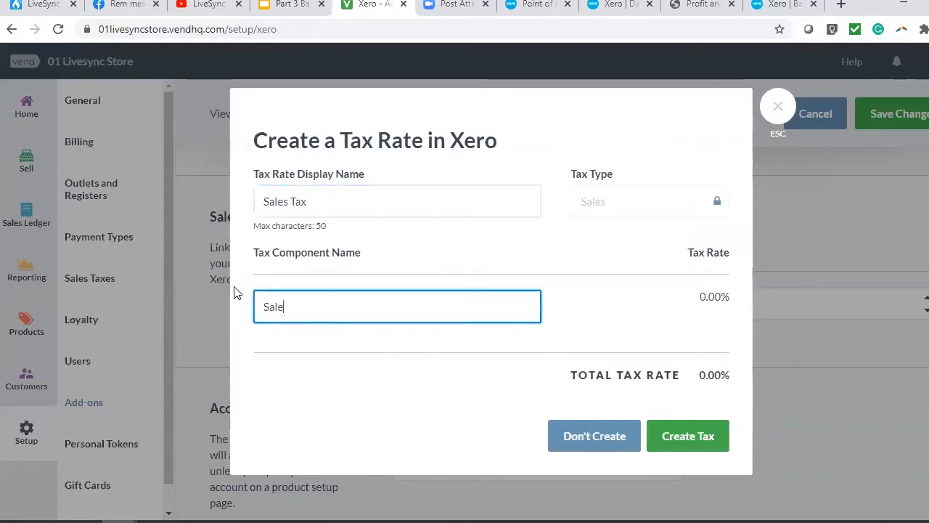
{"action": "type", "text": "s Tax"}
{"action": "left_click", "coordinate": [631, 210]}
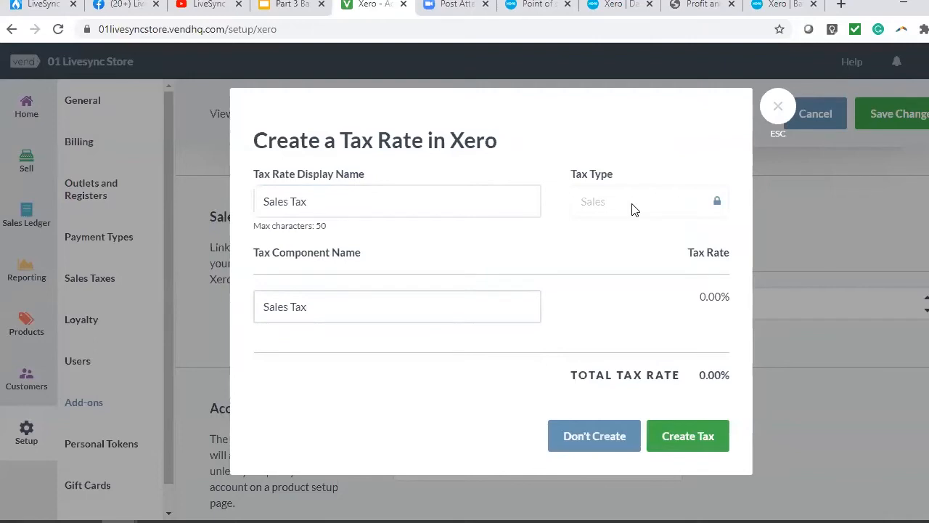
{"action": "left_click", "coordinate": [464, 305]}
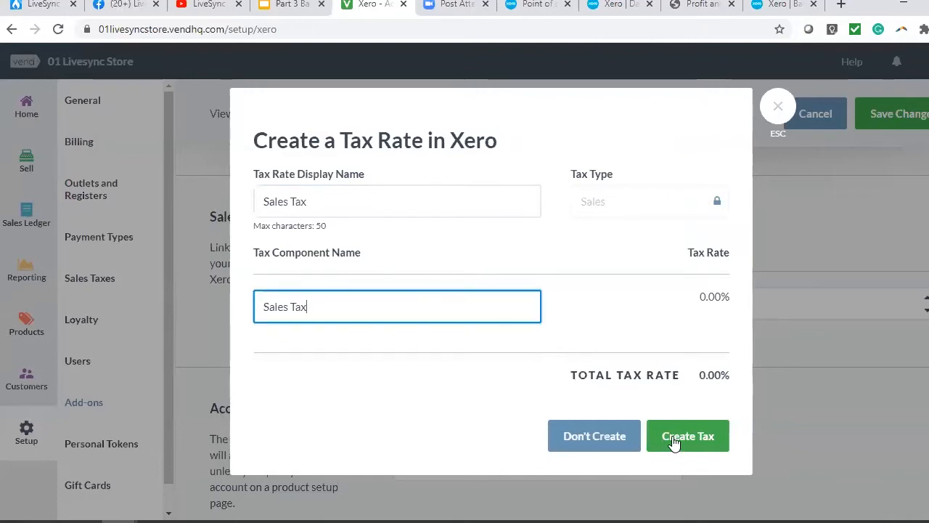
{"action": "left_click", "coordinate": [492, 206]}
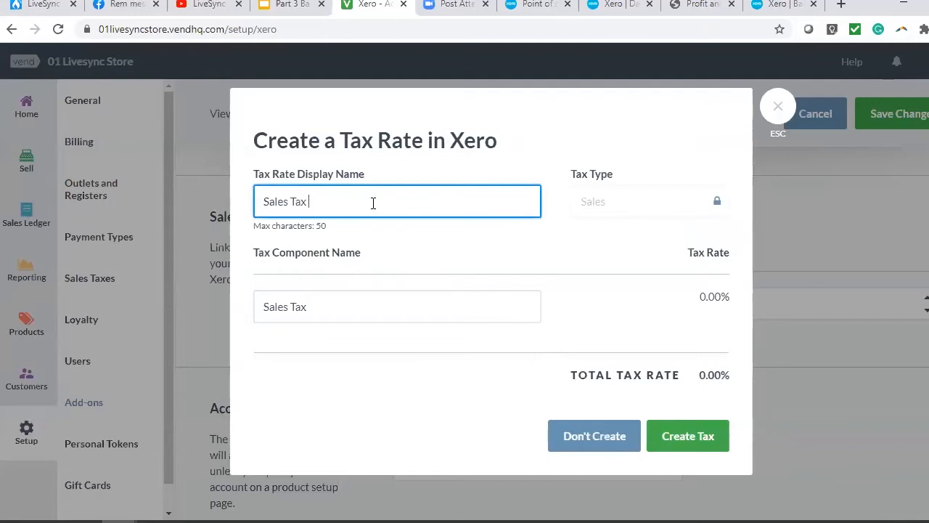
{"action": "left_click", "coordinate": [617, 437]}
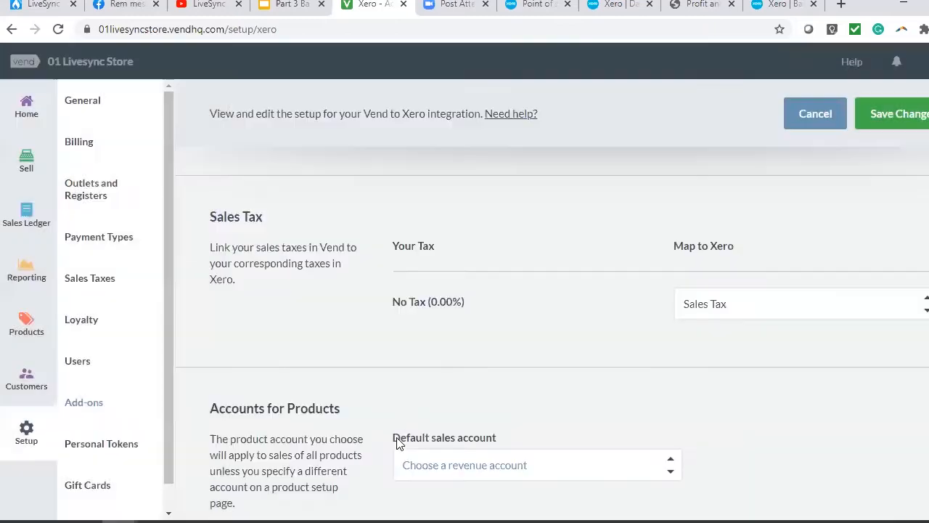
Step: Set the default sales account for products to 200 - Sales
{"action": "scroll", "coordinate": [827, 435], "scroll_direction": "down", "scroll_amount": 4}
{"action": "scroll", "coordinate": [727, 377], "scroll_direction": "up", "scroll_amount": 2}
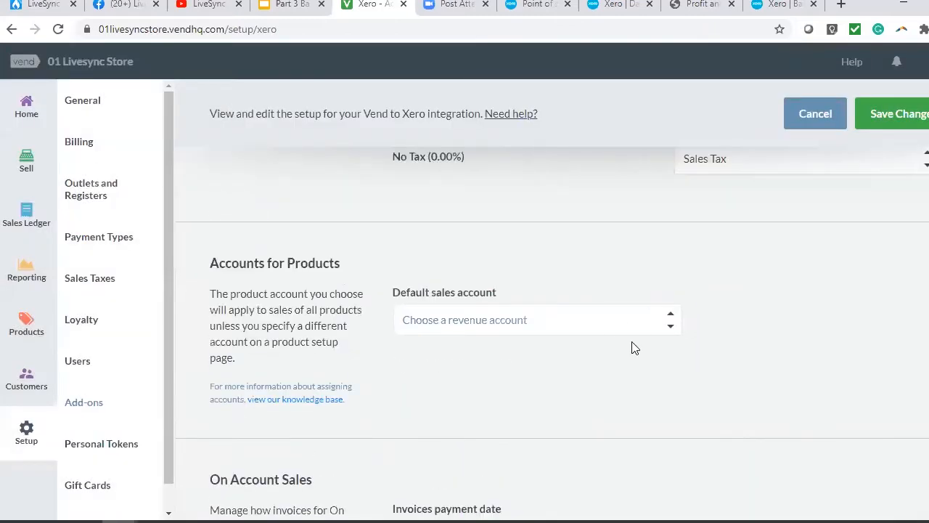
{"action": "left_click", "coordinate": [623, 328]}
{"action": "left_click", "coordinate": [612, 380]}
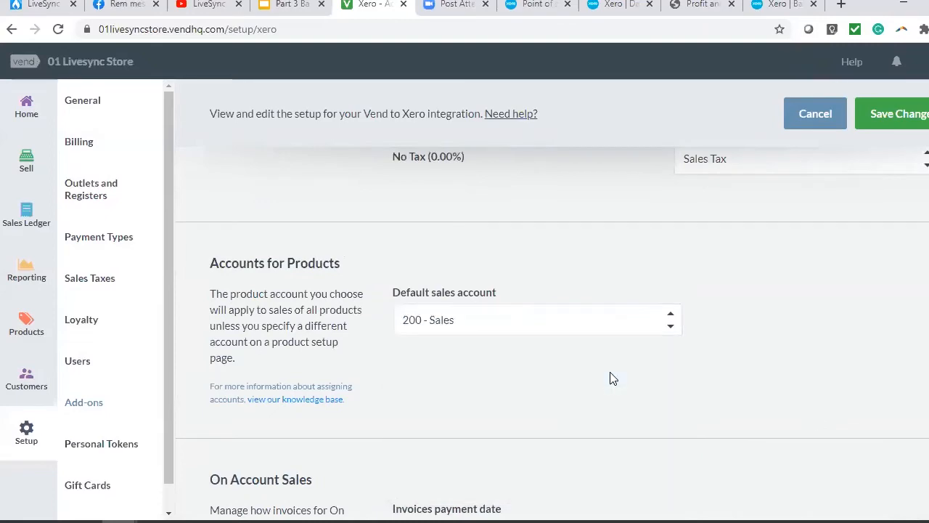
Step: Create a Vend Inventory current asset account in Xero with code 631a as the On-hand inventory account
{"action": "scroll", "coordinate": [822, 412], "scroll_direction": "down", "scroll_amount": 2}
{"action": "scroll", "coordinate": [819, 403], "scroll_direction": "up", "scroll_amount": 2}
{"action": "scroll", "coordinate": [774, 380], "scroll_direction": "down", "scroll_amount": 2}
{"action": "scroll", "coordinate": [774, 375], "scroll_direction": "down", "scroll_amount": 6}
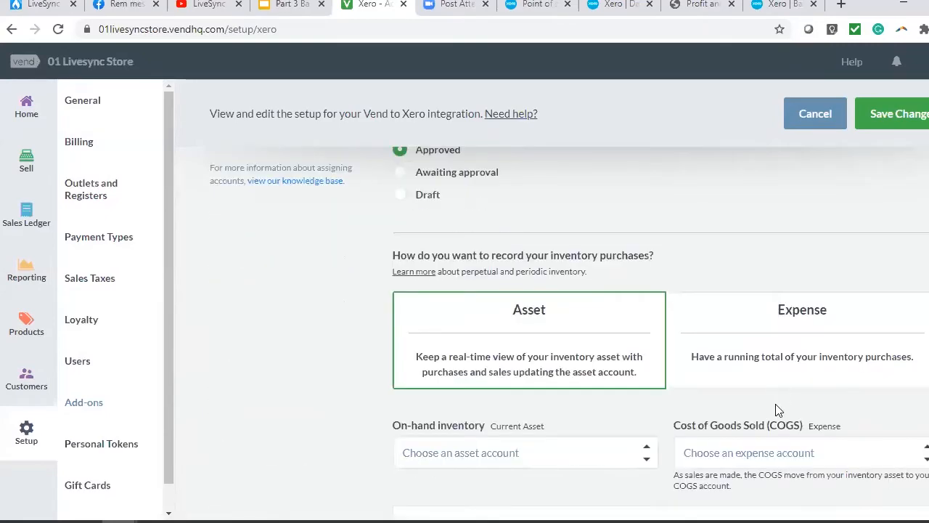
{"action": "scroll", "coordinate": [587, 361], "scroll_direction": "down", "scroll_amount": 3}
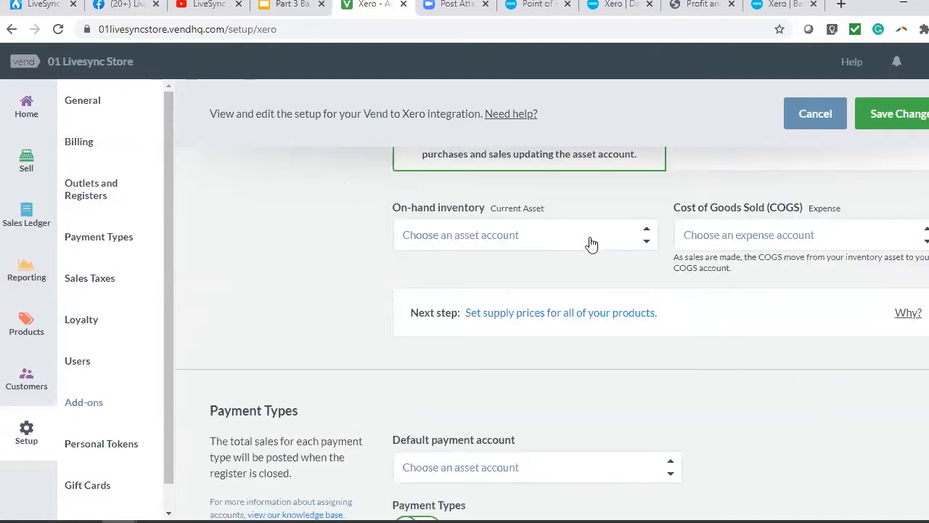
{"action": "left_click", "coordinate": [598, 240]}
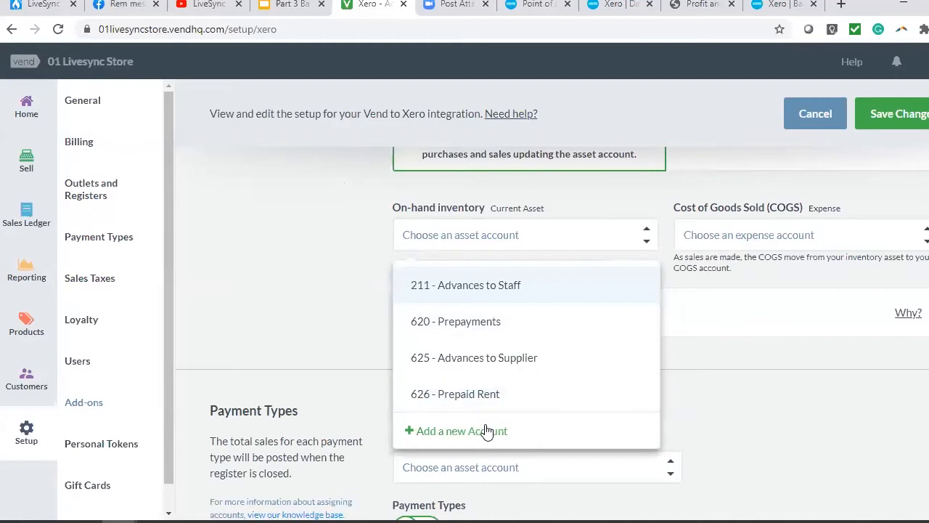
{"action": "left_click", "coordinate": [459, 434]}
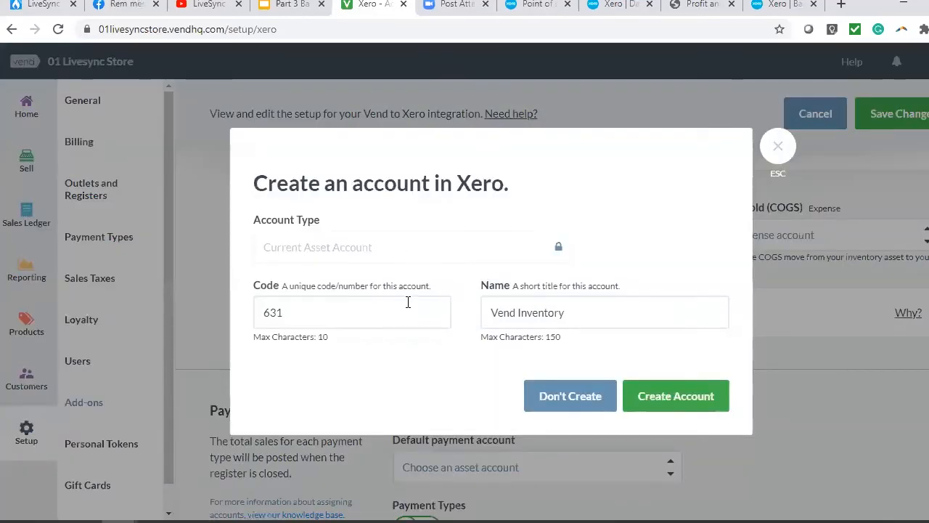
{"action": "left_click", "coordinate": [365, 313]}
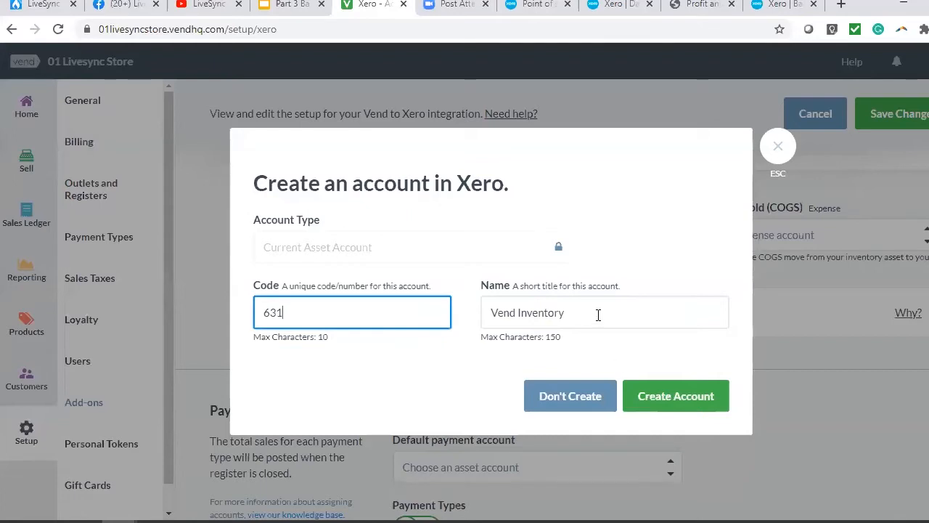
{"action": "type", "text": "a"}
{"action": "left_click", "coordinate": [667, 393]}
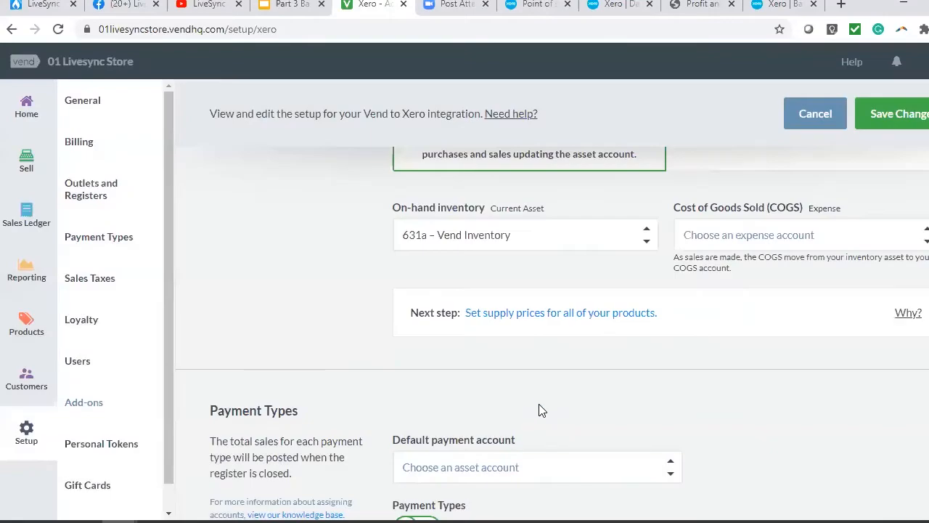
Step: Map the Cost of Goods Sold (COGS) expense to account 310 - Cost of Goods Sold
{"action": "scroll", "coordinate": [539, 411], "scroll_direction": "down", "scroll_amount": 2}
{"action": "scroll", "coordinate": [707, 401], "scroll_direction": "up", "scroll_amount": 3}
{"action": "scroll", "coordinate": [545, 452], "scroll_direction": "up", "scroll_amount": 2}
{"action": "scroll", "coordinate": [545, 452], "scroll_direction": "down", "scroll_amount": 1}
{"action": "left_click", "coordinate": [866, 380]}
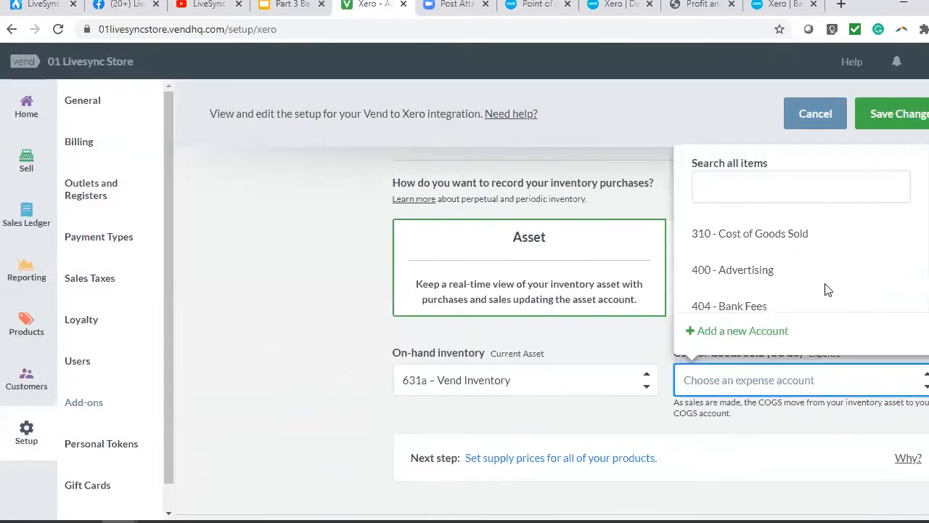
{"action": "left_click", "coordinate": [806, 233]}
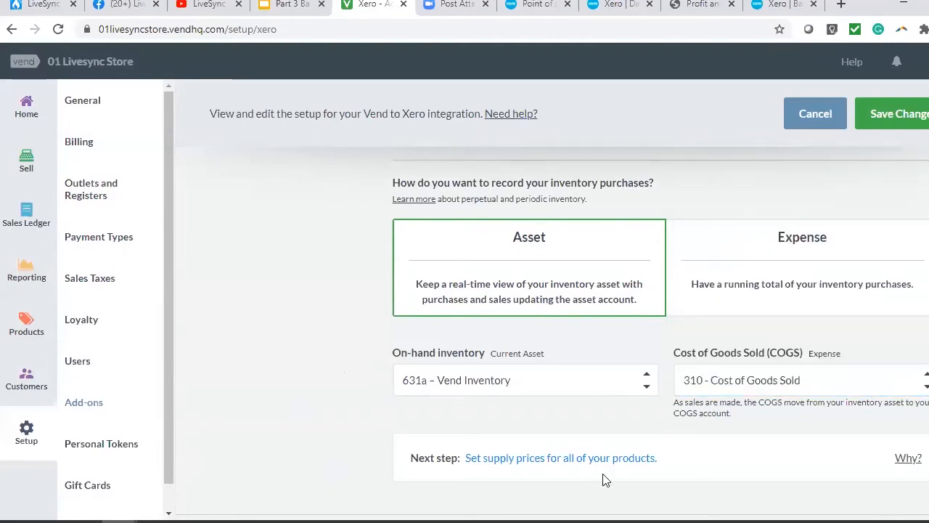
Step: Set the default payment account under Payment Types to 101 - RAK Bank AED
{"action": "scroll", "coordinate": [639, 453], "scroll_direction": "down", "scroll_amount": 3}
{"action": "scroll", "coordinate": [493, 250], "scroll_direction": "down", "scroll_amount": 2}
{"action": "left_click", "coordinate": [494, 249]}
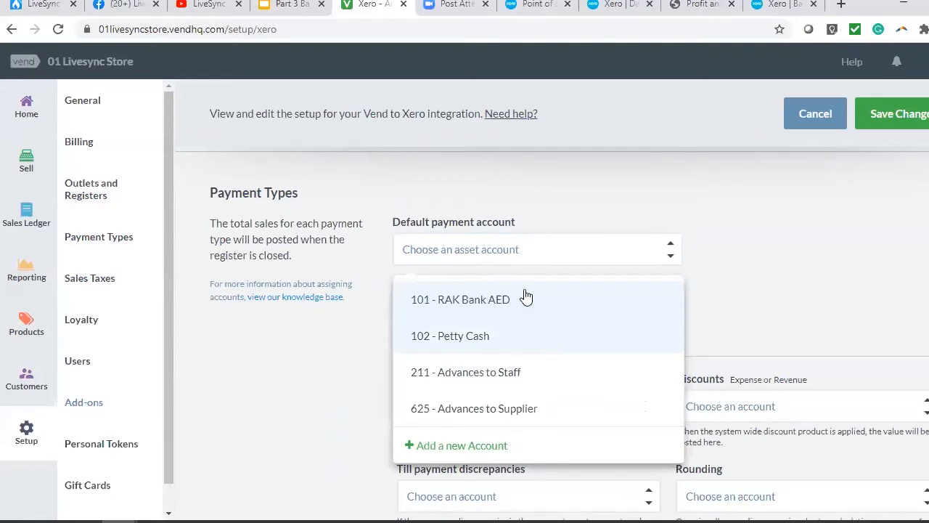
{"action": "left_click", "coordinate": [547, 300]}
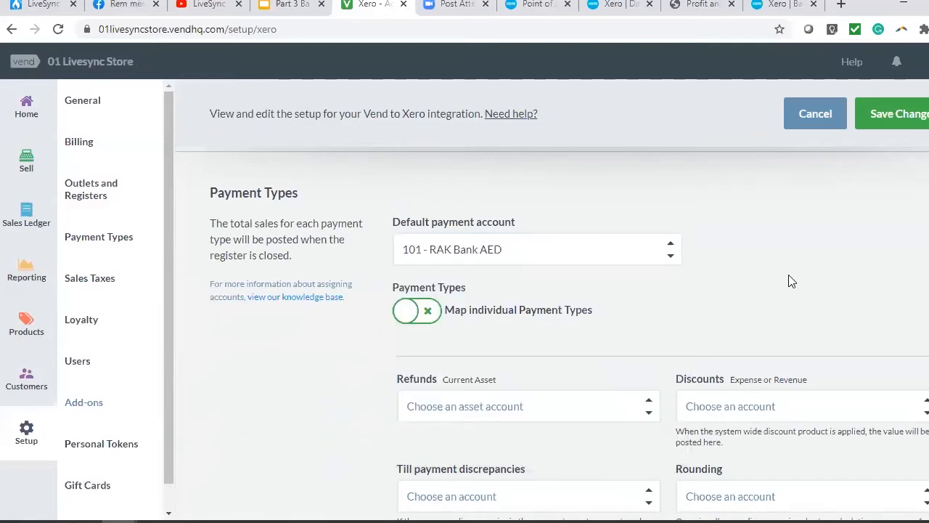
Step: Create a Vend Refunds Clearing current asset account in Xero with code 621a as the Refunds account
{"action": "scroll", "coordinate": [792, 281], "scroll_direction": "down", "scroll_amount": 3}
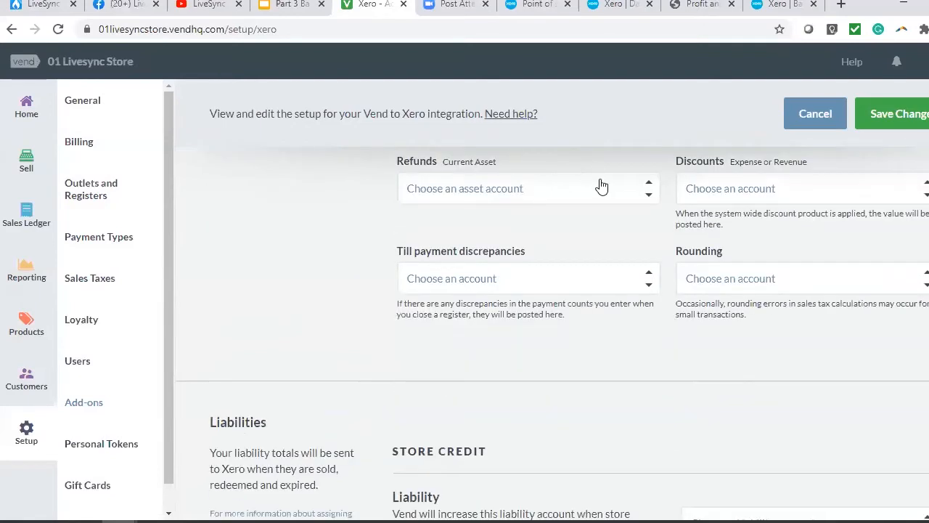
{"action": "left_click", "coordinate": [602, 187]}
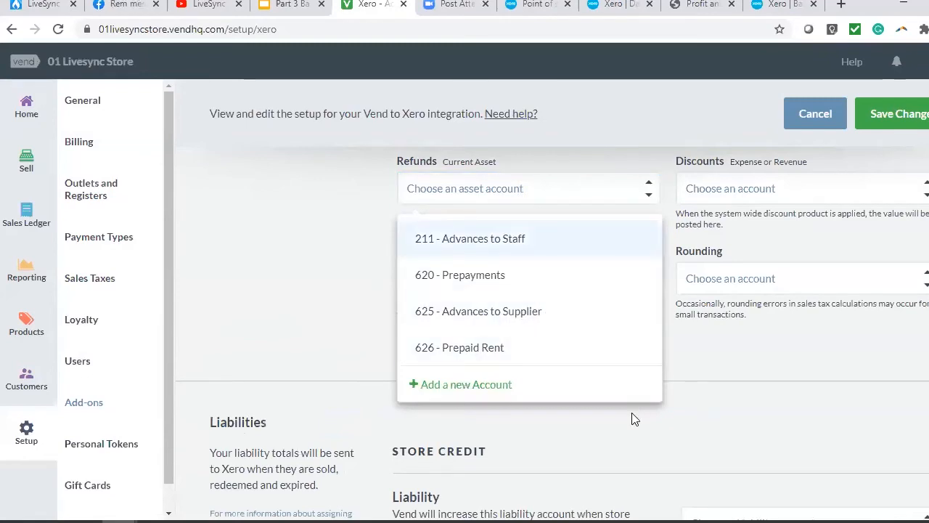
{"action": "left_click", "coordinate": [602, 381]}
{"action": "left_click", "coordinate": [364, 317]}
{"action": "type", "text": "a"}
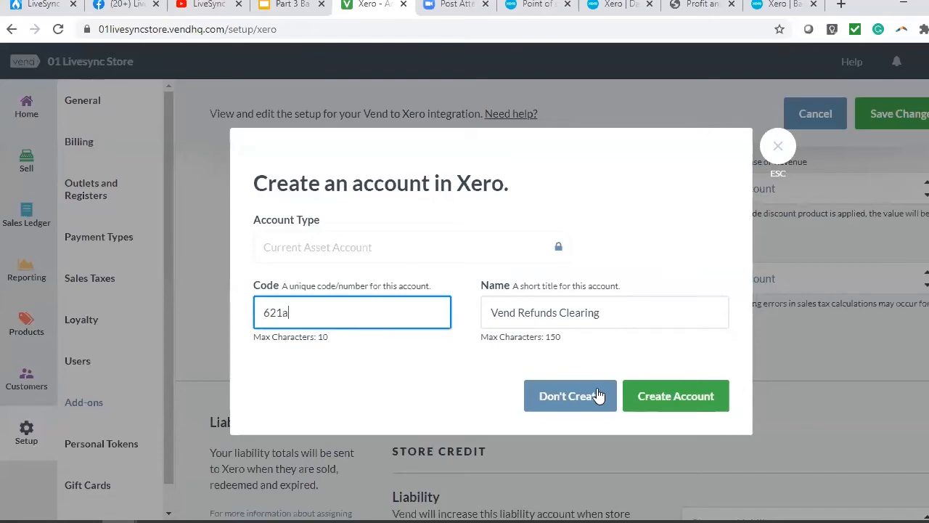
{"action": "left_click", "coordinate": [687, 401]}
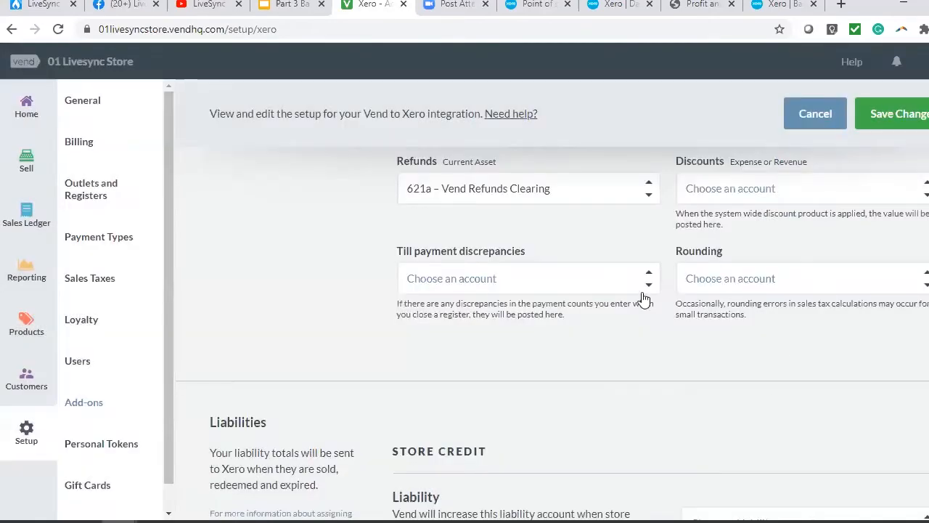
Step: Map Discounts to account 200 - Sales
{"action": "scroll", "coordinate": [774, 342], "scroll_direction": "up", "scroll_amount": 2}
{"action": "left_click", "coordinate": [773, 339]}
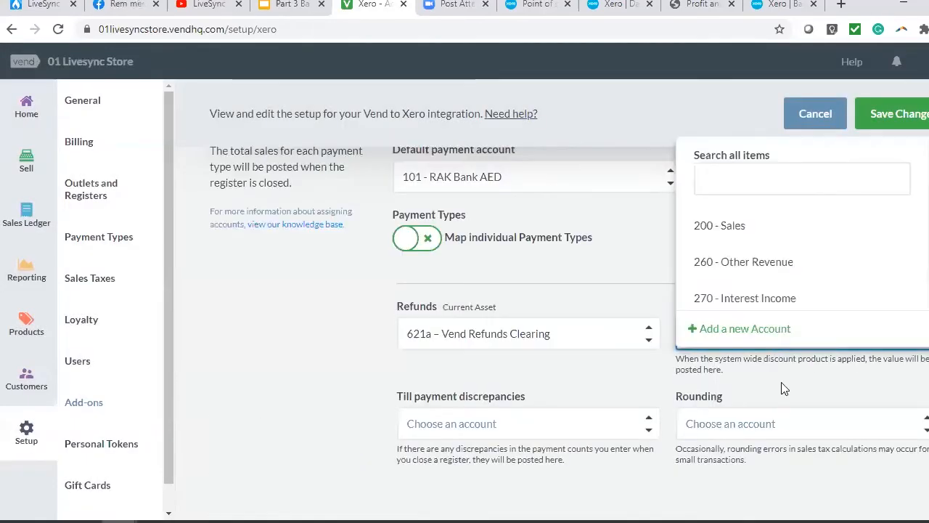
{"action": "left_click", "coordinate": [757, 227]}
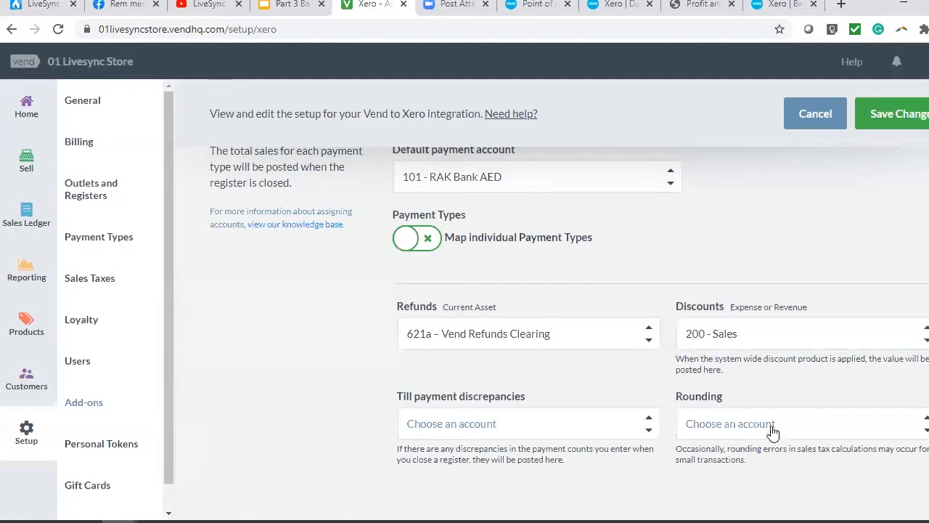
Step: Create a Vend Till Discrepancies expense account in Xero with code 431a for Till payment discrepancies
{"action": "scroll", "coordinate": [538, 294], "scroll_direction": "down", "scroll_amount": 2}
{"action": "left_click", "coordinate": [550, 288]}
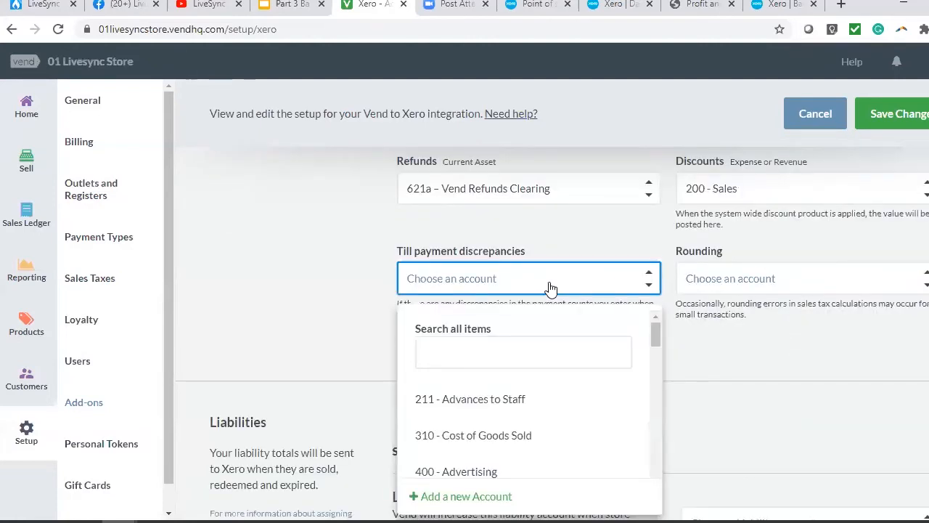
{"action": "scroll", "coordinate": [583, 379], "scroll_direction": "down", "scroll_amount": 2}
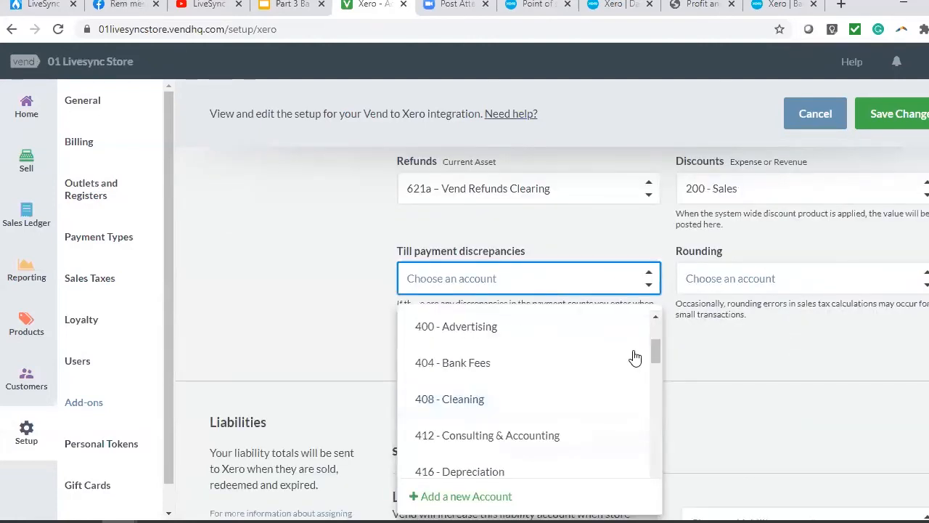
{"action": "left_click_drag", "start_coordinate": [655, 350], "coordinate": [655, 339]}
{"action": "left_click", "coordinate": [464, 497]}
{"action": "left_click", "coordinate": [367, 312]}
{"action": "type", "text": "a"}
{"action": "left_click", "coordinate": [676, 396]}
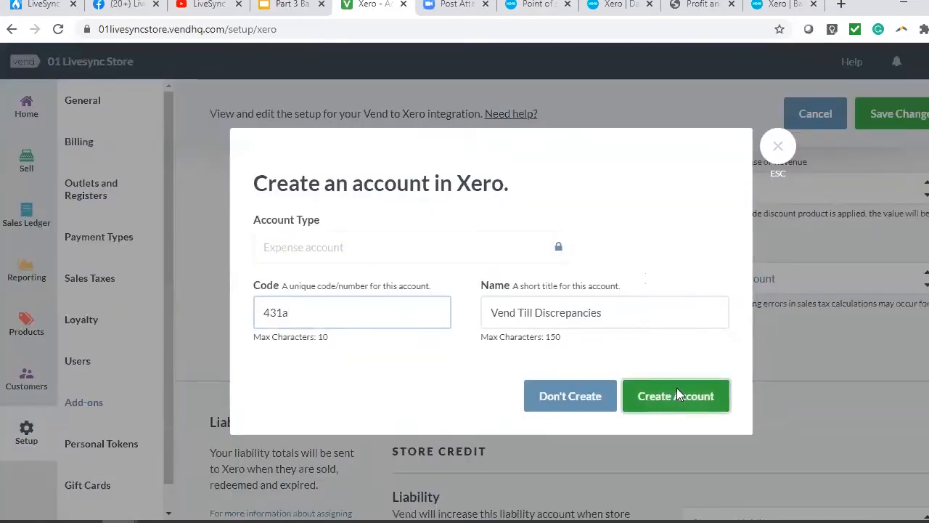
Step: Create a Vend Rounding expense account in Xero with code 564a as the Rounding account
{"action": "left_click", "coordinate": [809, 280]}
{"action": "scroll", "coordinate": [840, 411], "scroll_direction": "down", "scroll_amount": 2}
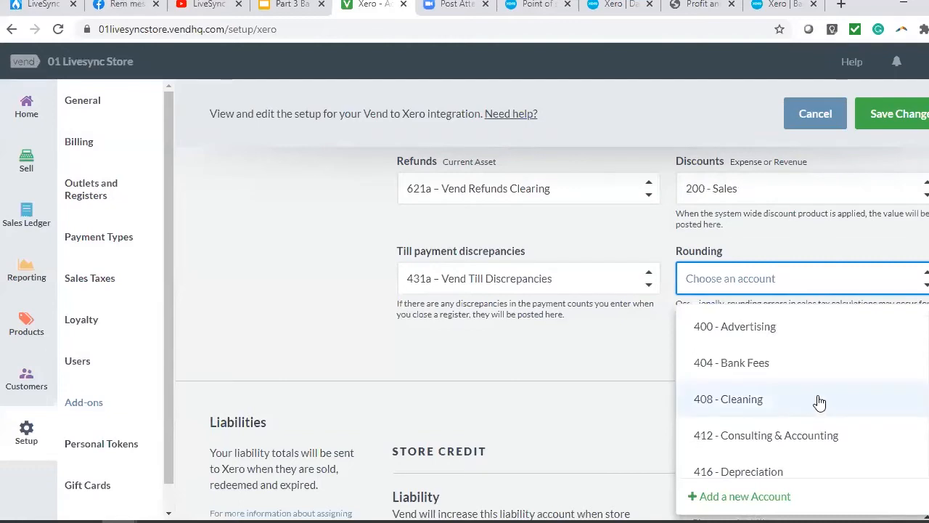
{"action": "scroll", "coordinate": [819, 402], "scroll_direction": "down", "scroll_amount": 3}
{"action": "scroll", "coordinate": [791, 370], "scroll_direction": "down", "scroll_amount": 3}
{"action": "left_click", "coordinate": [757, 331]}
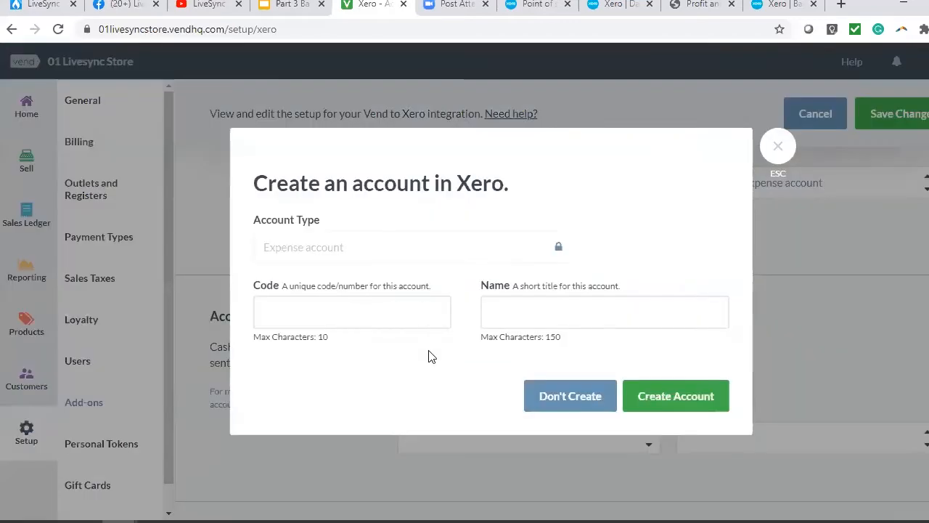
{"action": "left_click", "coordinate": [397, 311]}
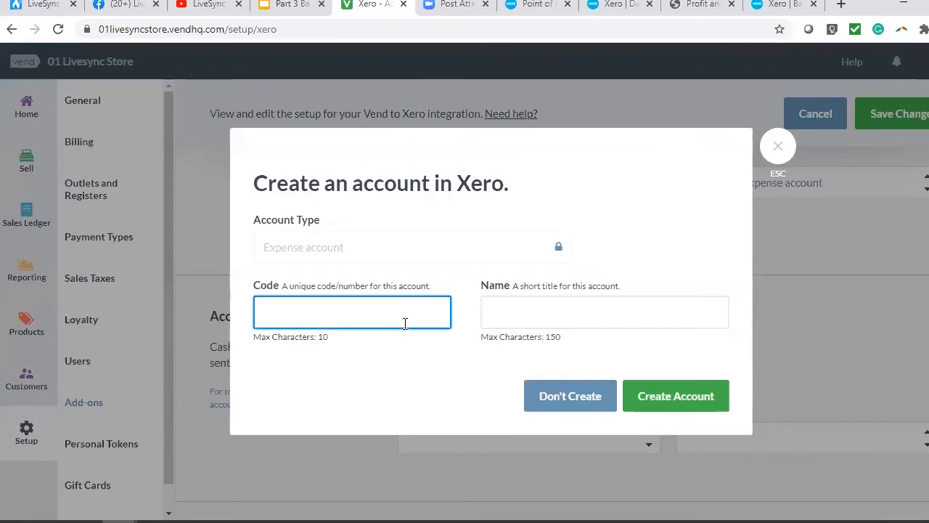
{"action": "type", "text": "564a"}
{"action": "left_click", "coordinate": [510, 309]}
{"action": "type", "text": "Rounding"}
{"action": "left_click", "coordinate": [642, 398]}
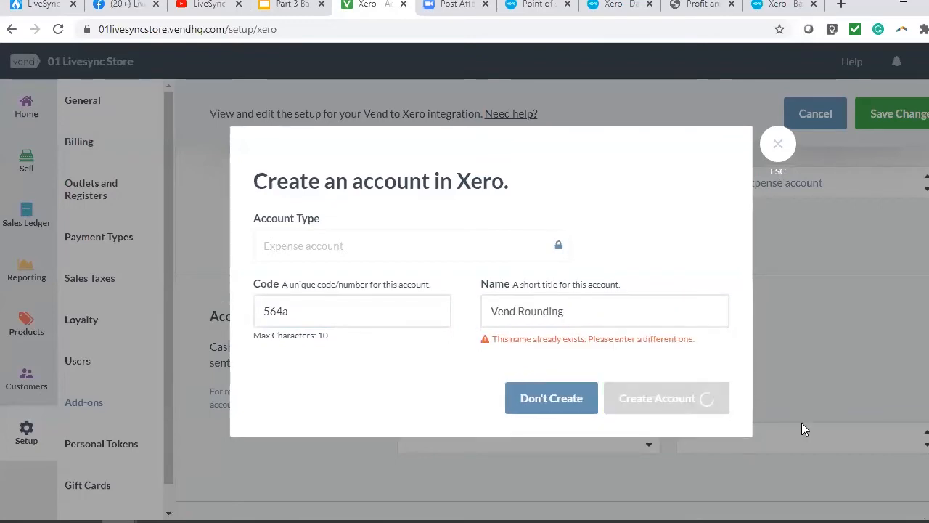
Step: Review the accounts offered for Petty cash, Cash in/out and Cash float under Accounts for Cash Management
{"action": "scroll", "coordinate": [683, 325], "scroll_direction": "down", "scroll_amount": 1}
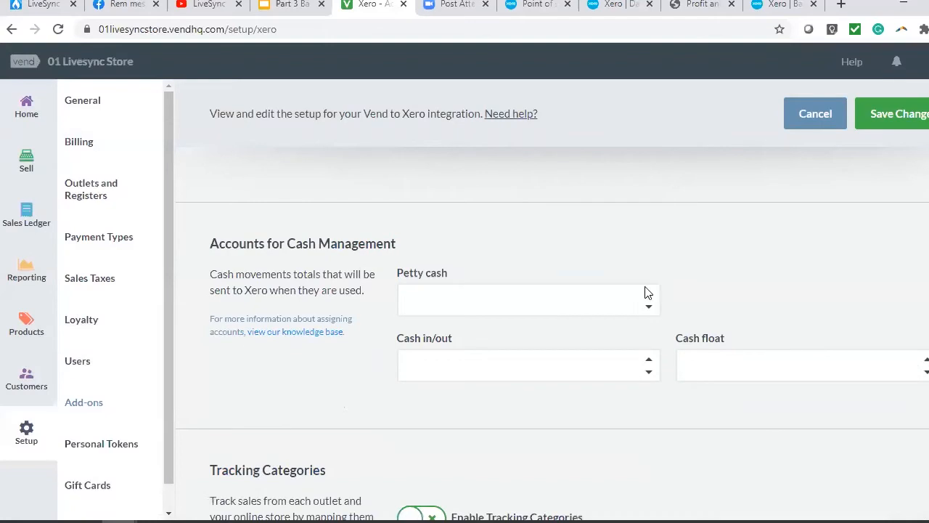
{"action": "left_click", "coordinate": [579, 301]}
{"action": "scroll", "coordinate": [560, 95], "scroll_direction": "down", "scroll_amount": 2}
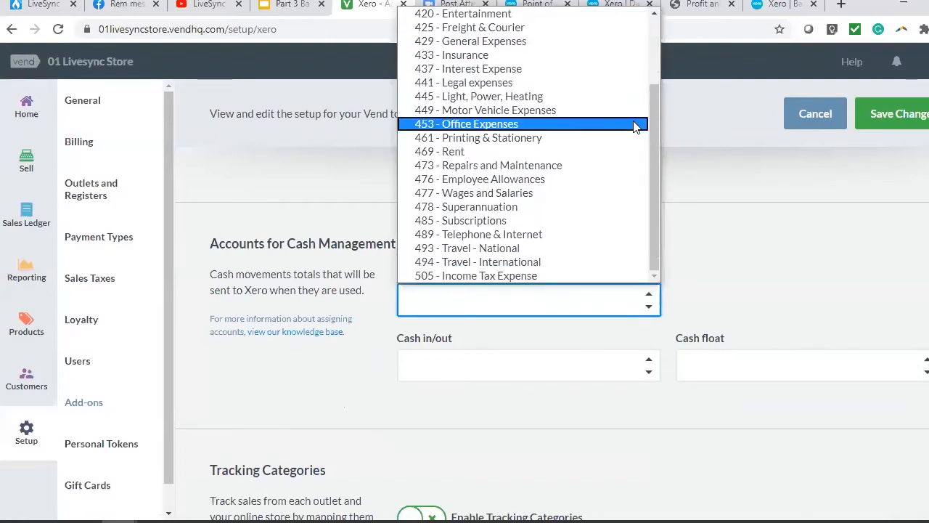
{"action": "left_click_drag", "start_coordinate": [656, 188], "coordinate": [660, 43]}
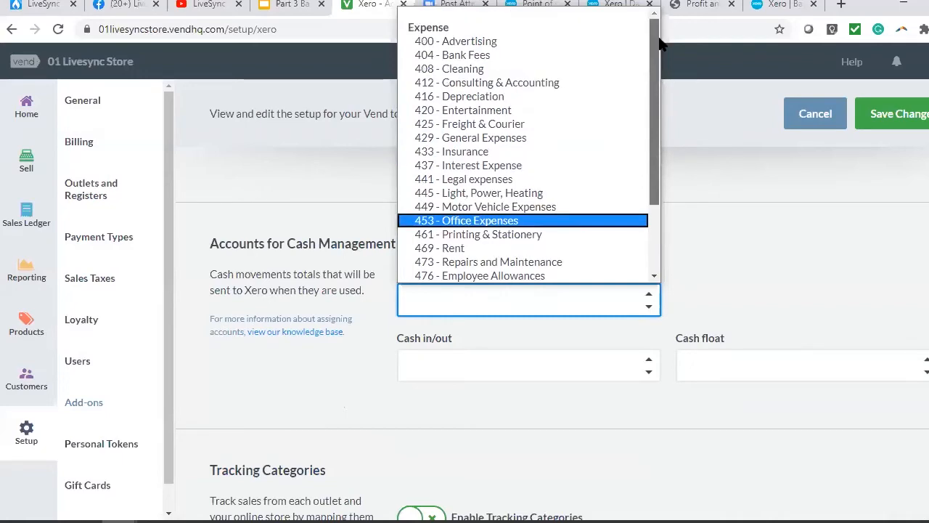
{"action": "scroll", "coordinate": [688, 305], "scroll_direction": "down", "scroll_amount": 2}
{"action": "scroll", "coordinate": [581, 367], "scroll_direction": "up", "scroll_amount": 3}
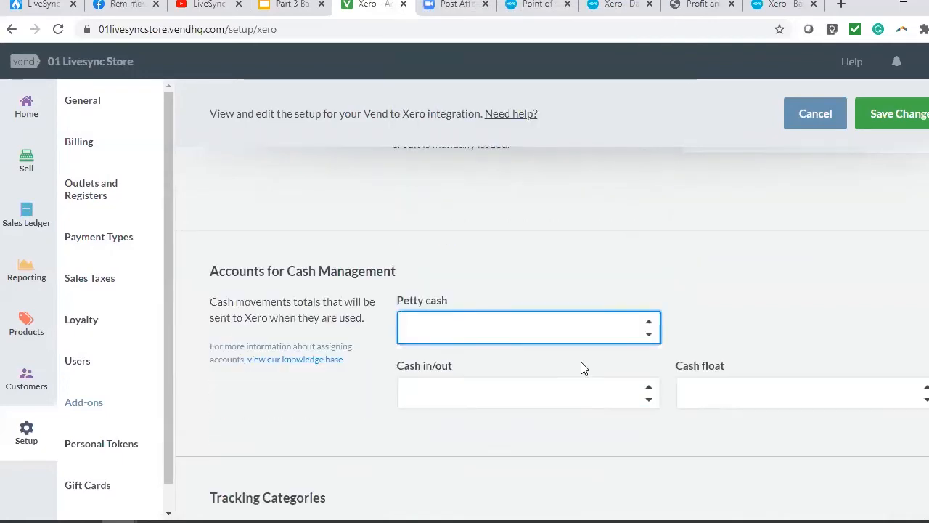
{"action": "scroll", "coordinate": [610, 280], "scroll_direction": "down", "scroll_amount": 2}
{"action": "left_click", "coordinate": [617, 276]}
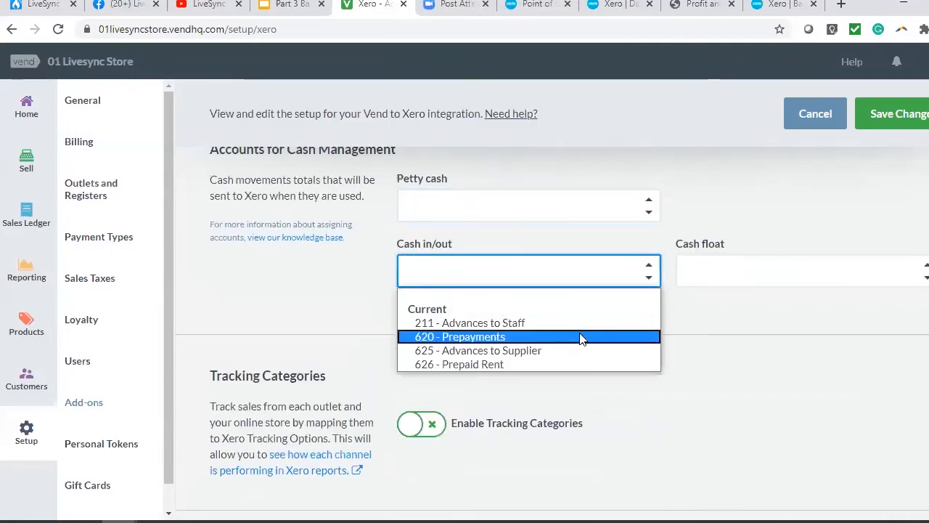
{"action": "left_click", "coordinate": [715, 361]}
{"action": "left_click", "coordinate": [755, 269]}
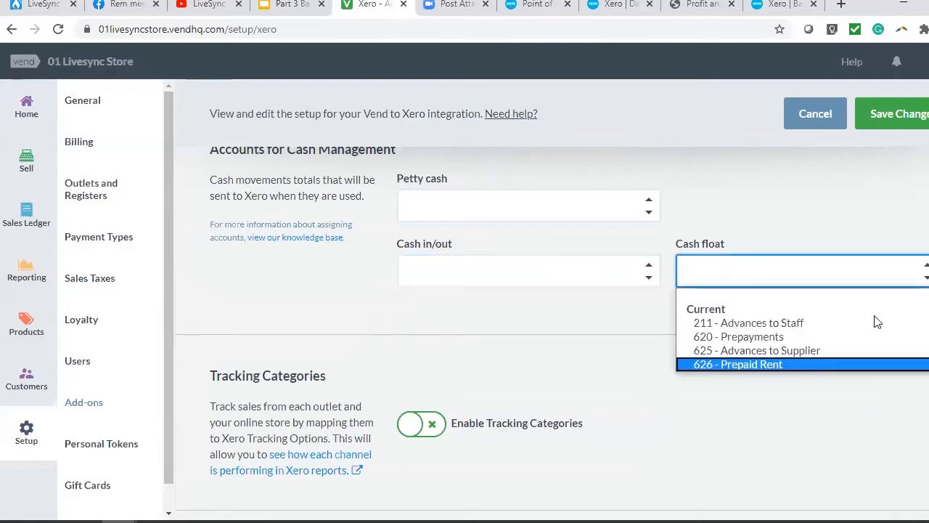
{"action": "left_click", "coordinate": [675, 414]}
Step: Try to save the changes to the Vend to Xero integration setup
{"action": "scroll", "coordinate": [871, 218], "scroll_direction": "down", "scroll_amount": 1}
{"action": "scroll", "coordinate": [872, 217], "scroll_direction": "up", "scroll_amount": 5}
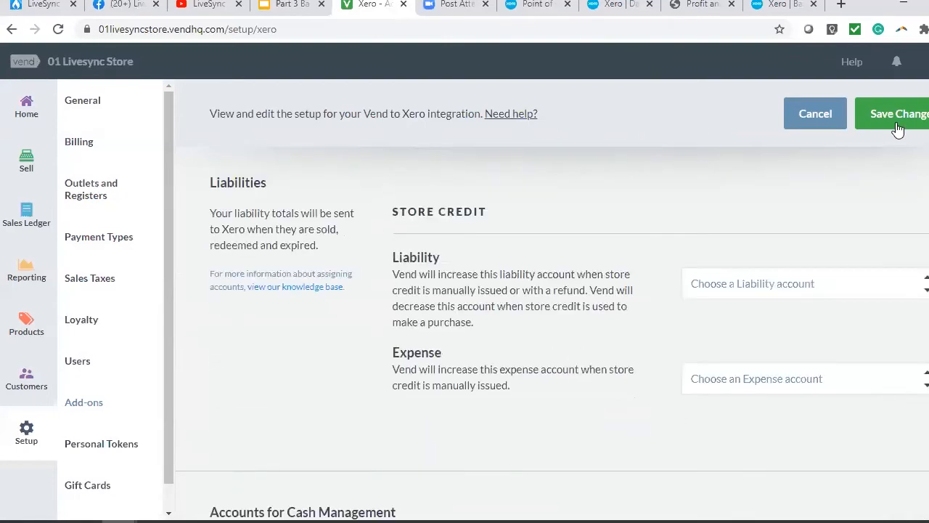
{"action": "left_click", "coordinate": [896, 123]}
Step: Switch to the Livesync Marketing UAE organisation in Xero and open its Chart of accounts
{"action": "left_click", "coordinate": [614, 4]}
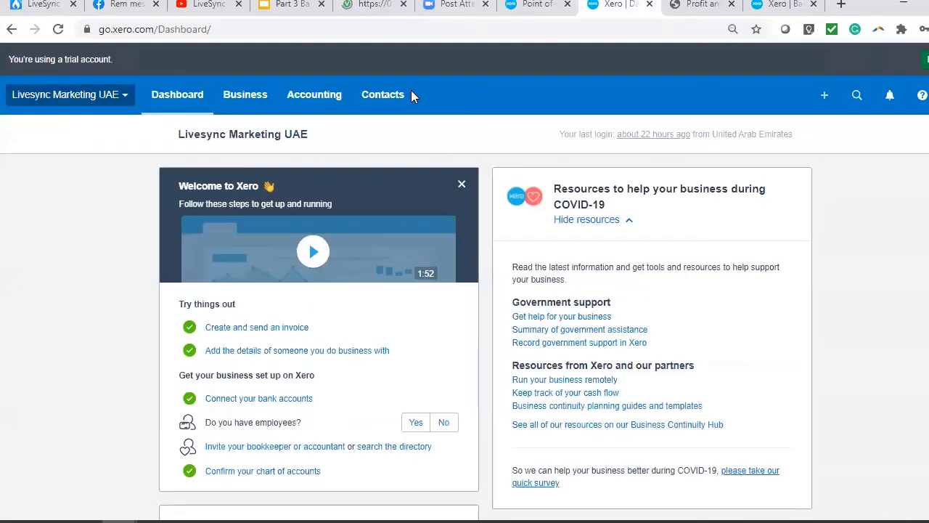
{"action": "left_click", "coordinate": [319, 94]}
{"action": "scroll", "coordinate": [383, 461], "scroll_direction": "down", "scroll_amount": 2}
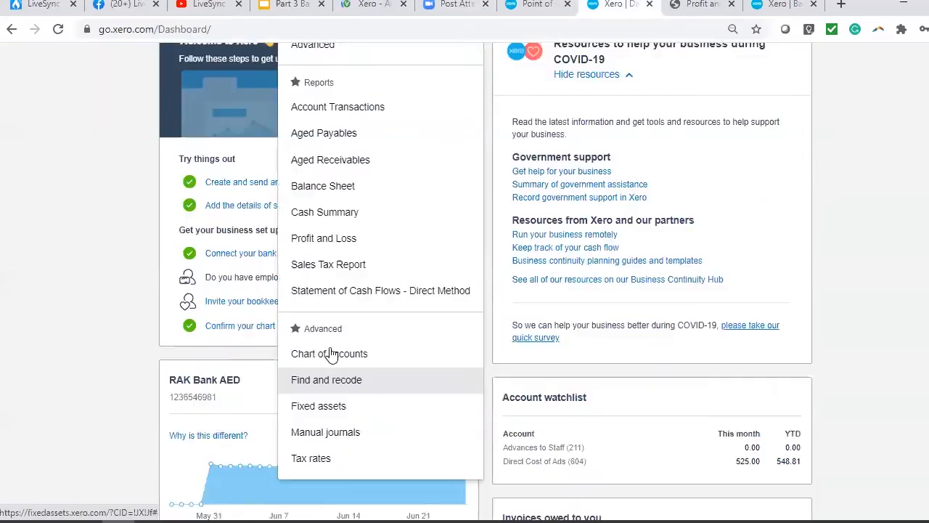
{"action": "left_click", "coordinate": [332, 355]}
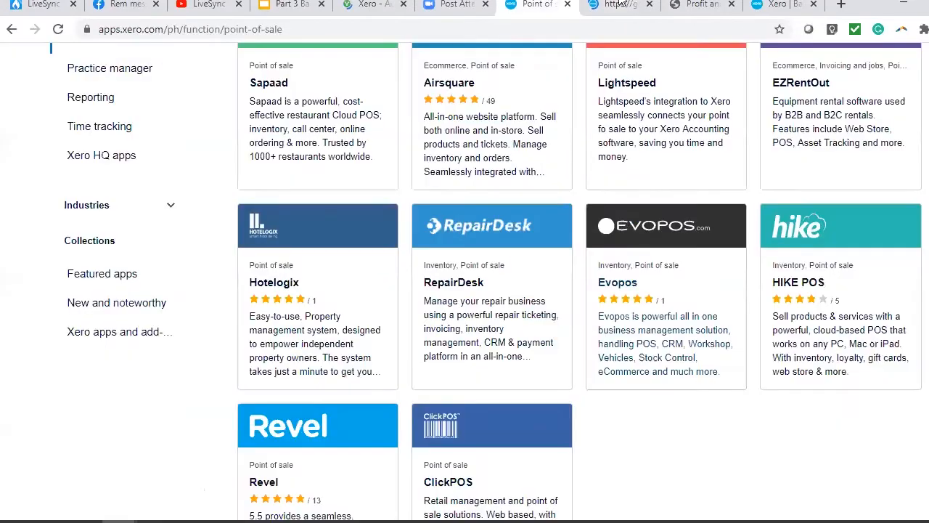
{"action": "key", "text": "ctrl+Tab"}
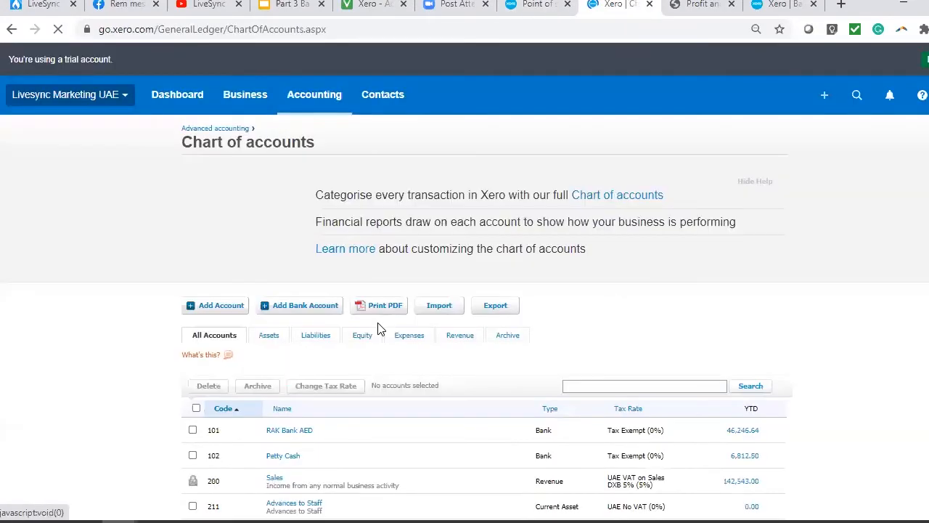
Step: Return to the Vend integration setup and map Petty cash to account 429 - General Expenses
{"action": "left_click", "coordinate": [586, 393]}
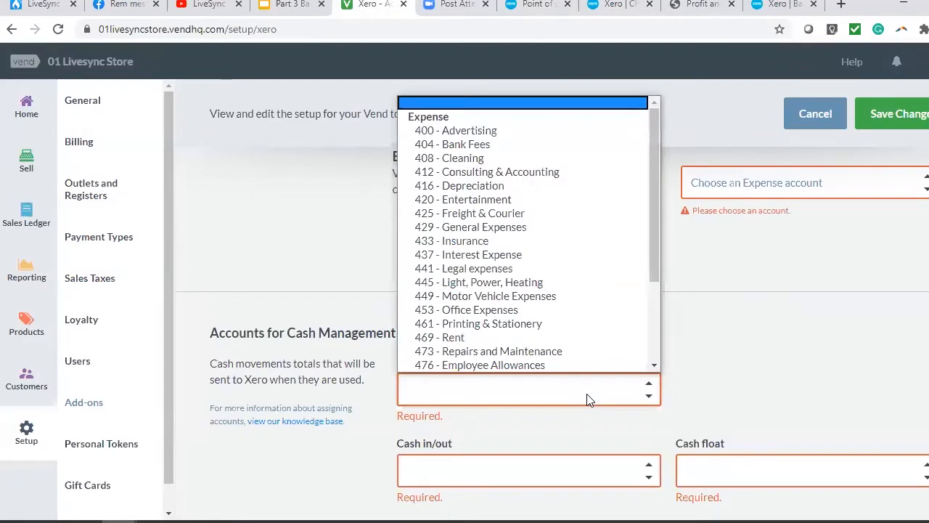
{"action": "left_click", "coordinate": [520, 396]}
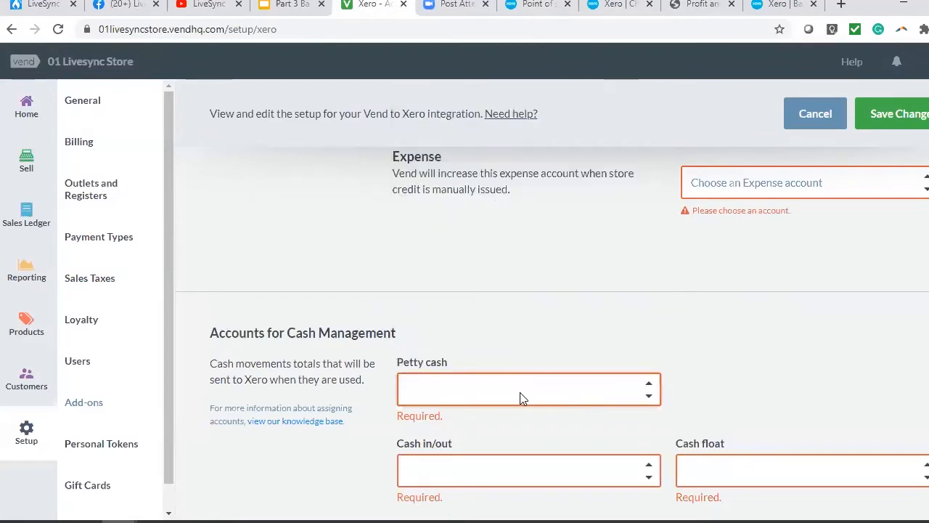
{"action": "left_click", "coordinate": [633, 384]}
{"action": "scroll", "coordinate": [544, 247], "scroll_direction": "down", "scroll_amount": 3}
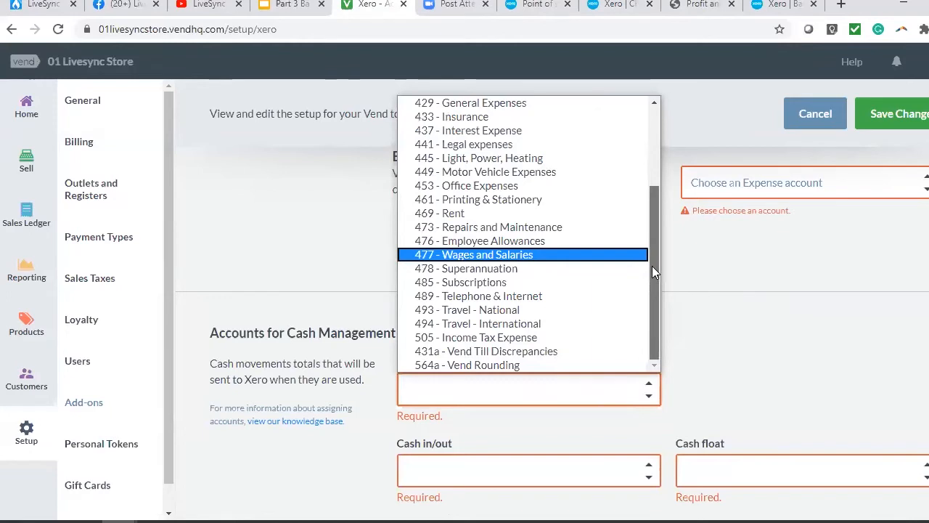
{"action": "scroll", "coordinate": [652, 239], "scroll_direction": "up", "scroll_amount": 2}
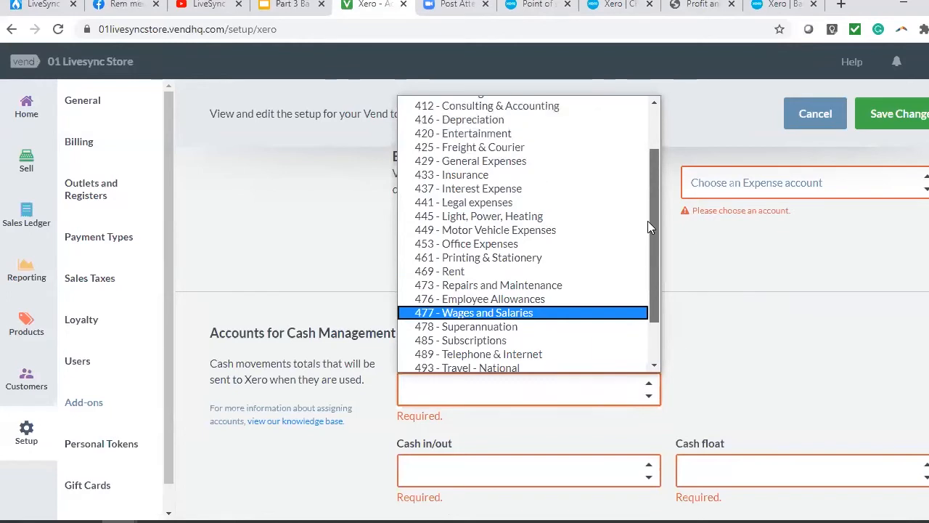
{"action": "left_click", "coordinate": [466, 162]}
Step: Check the accounts offered for Cash in/out and try to copy the field's label
{"action": "scroll", "coordinate": [604, 269], "scroll_direction": "down", "scroll_amount": 3}
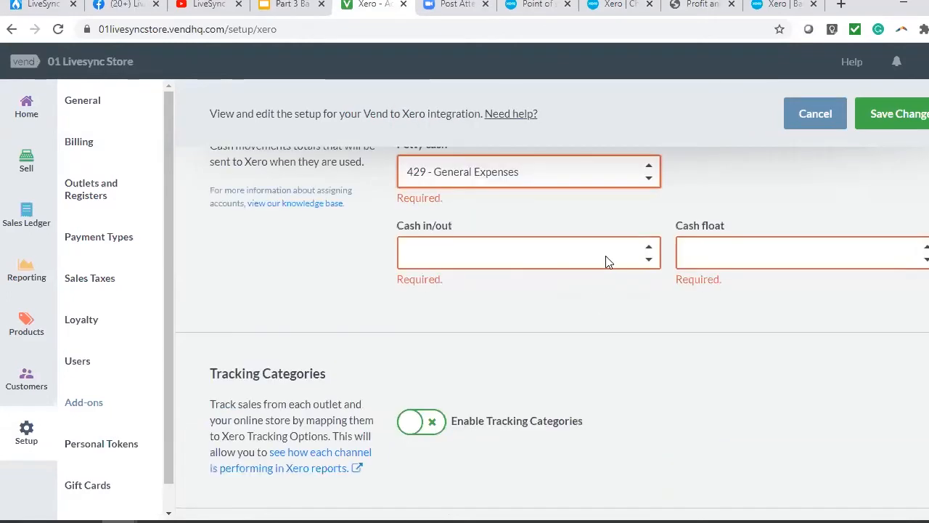
{"action": "left_click", "coordinate": [603, 255]}
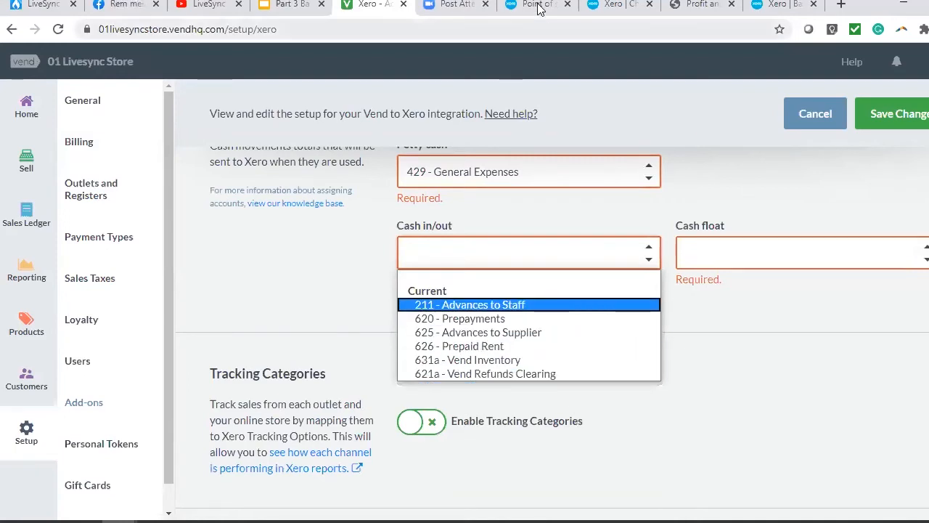
{"action": "left_click", "coordinate": [388, 235]}
{"action": "left_click_drag", "start_coordinate": [388, 235], "coordinate": [444, 279]}
{"action": "key", "text": "ctrl+c"}
Step: Switch to Xero's Chart of accounts and start a new account named Cash in/Out
{"action": "left_click", "coordinate": [618, 5]}
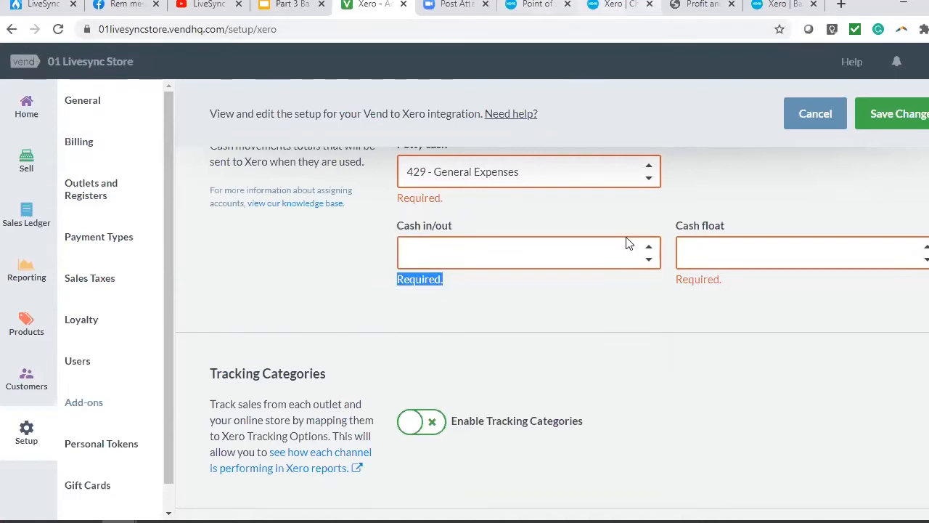
{"action": "key", "text": "ctrl+v"}
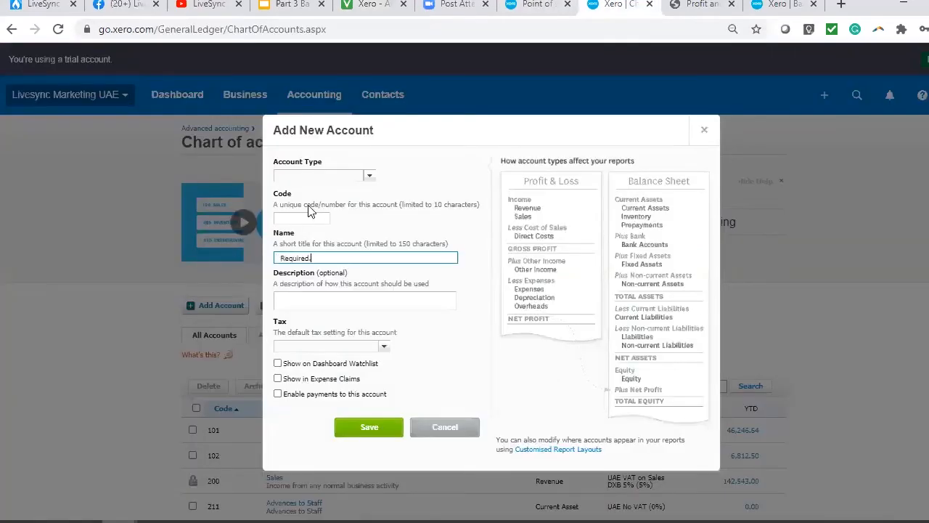
{"action": "key", "text": "ctrl+a"}
{"action": "type", "text": "CAHin/Out"}
{"action": "key", "text": "BackSpace"}
{"action": "key", "text": "Num_Lock"}
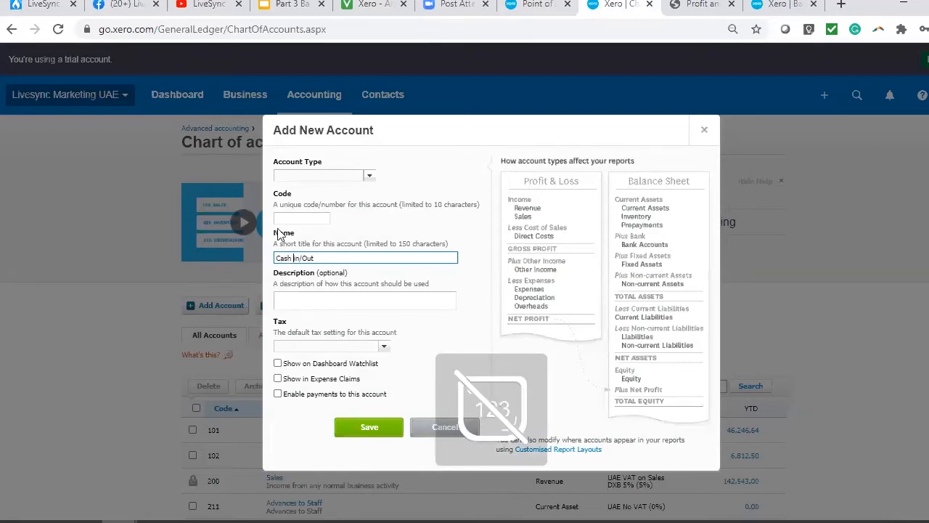
Step: Give the new Cash in/Out account code 854a and type Current Asset, enable payments to it and save it
{"action": "left_click", "coordinate": [305, 220]}
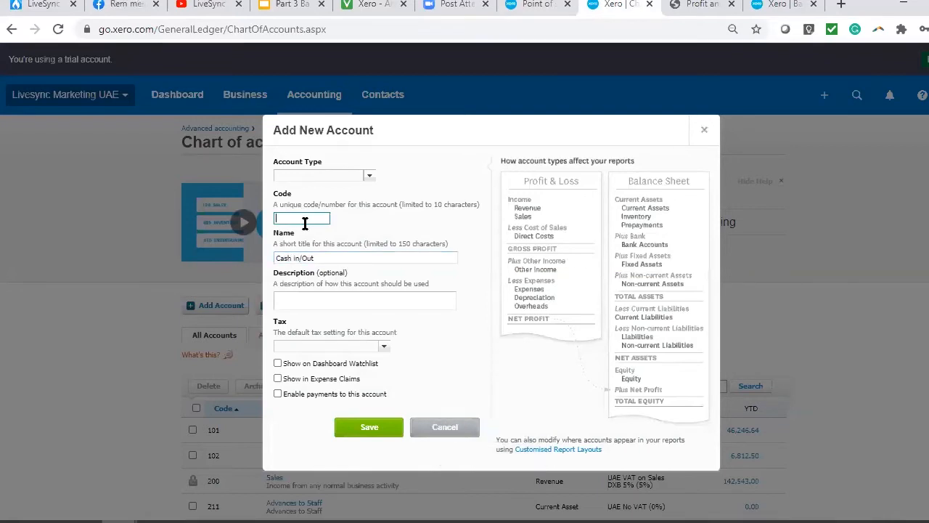
{"action": "key", "text": "Num_Lock"}
{"action": "type", "text": "854a"}
{"action": "left_click", "coordinate": [335, 174]}
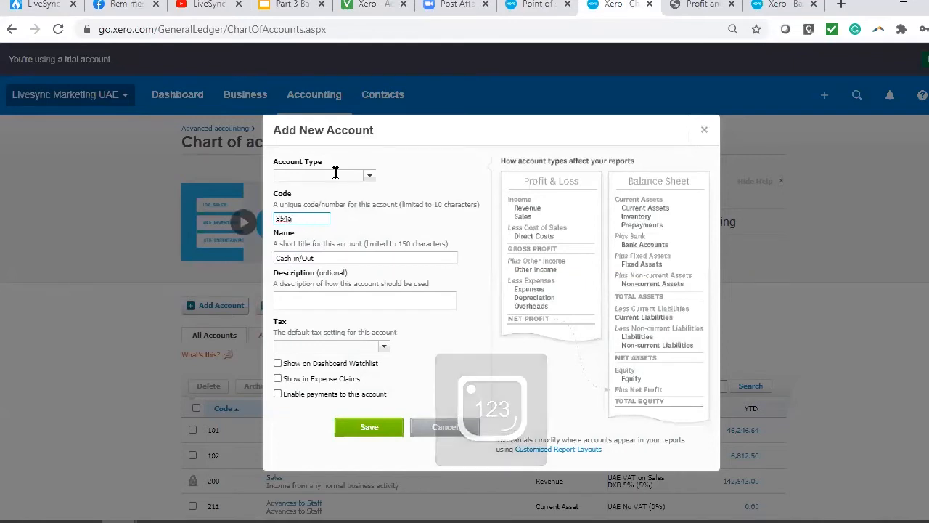
{"action": "type", "text": "c"}
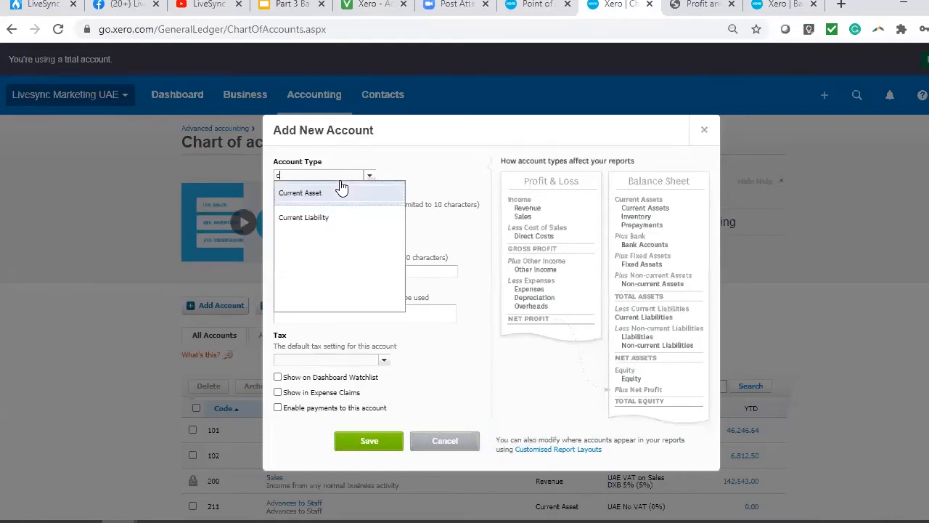
{"action": "left_click", "coordinate": [375, 196]}
{"action": "left_click", "coordinate": [277, 408]}
{"action": "left_click", "coordinate": [366, 440]}
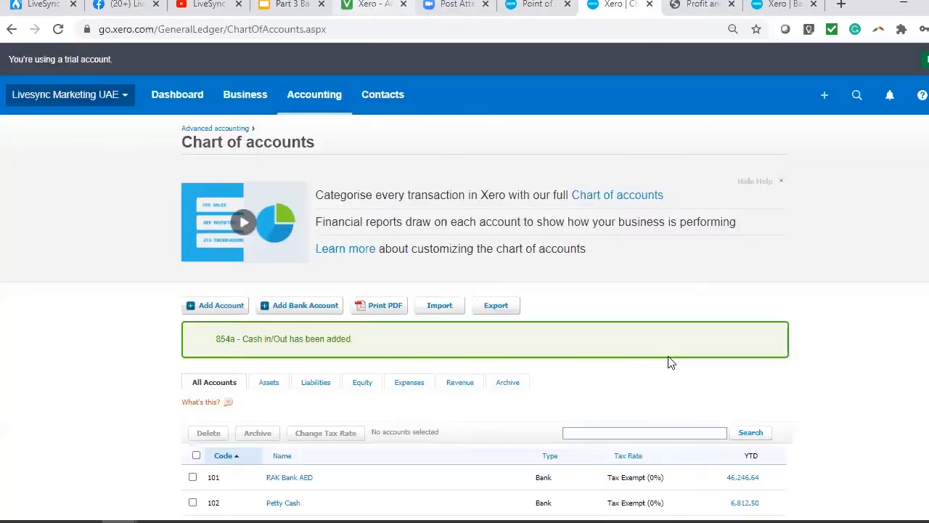
Step: Check the cash fields in Vend, and add a Current Asset account in Xero with code 584a, named Cash float, with payments enabled
{"action": "left_click", "coordinate": [373, 4]}
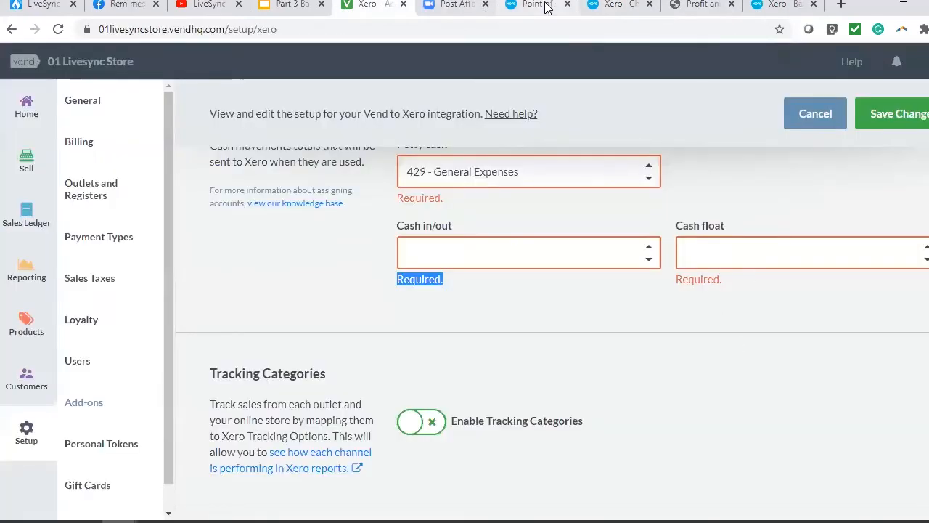
{"action": "left_click", "coordinate": [618, 4]}
{"action": "left_click", "coordinate": [229, 310]}
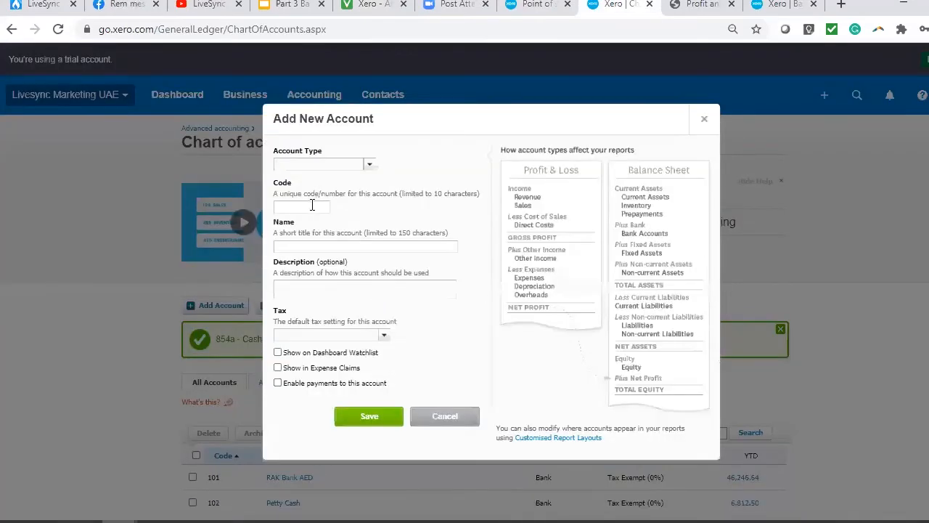
{"action": "left_click", "coordinate": [320, 208]}
{"action": "type", "text": "584a"}
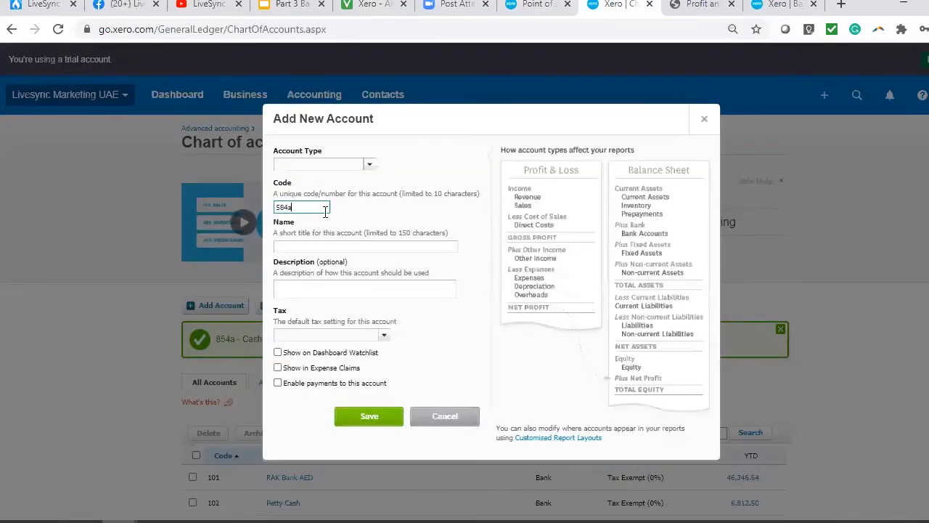
{"action": "left_click", "coordinate": [324, 163]}
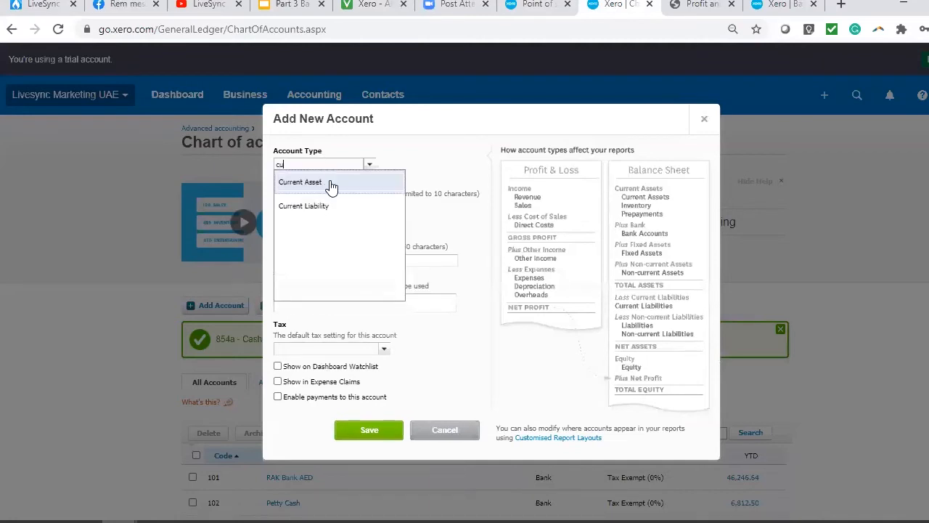
{"action": "left_click", "coordinate": [326, 183]}
{"action": "left_click", "coordinate": [361, 259]}
{"action": "type", "text": "Cash float"}
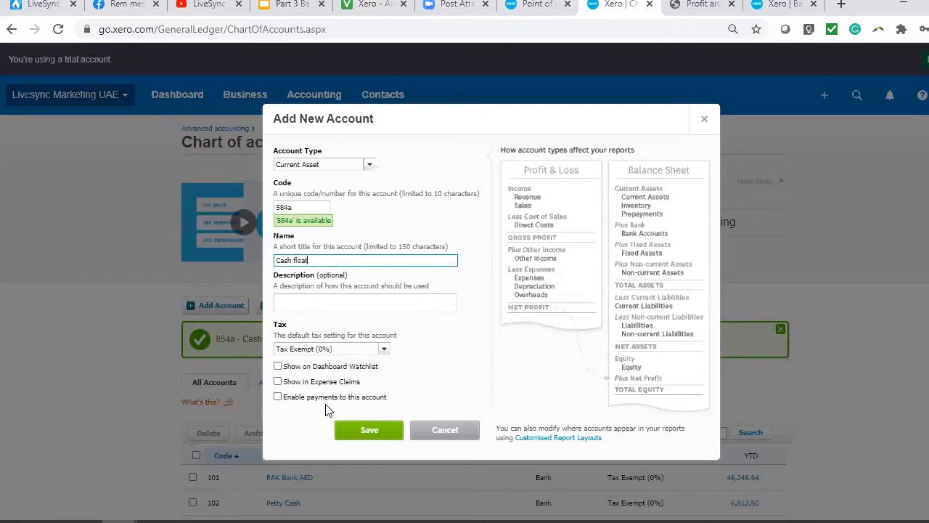
{"action": "left_click", "coordinate": [326, 397]}
{"action": "left_click", "coordinate": [362, 429]}
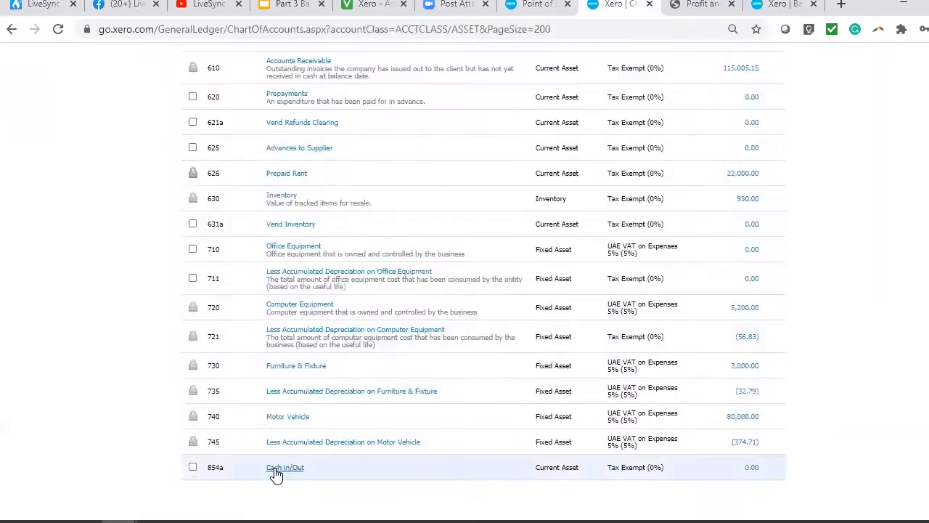
Step: Open the details of the 854a Cash in/Out account from Xero's asset accounts and save them
{"action": "left_click", "coordinate": [274, 469]}
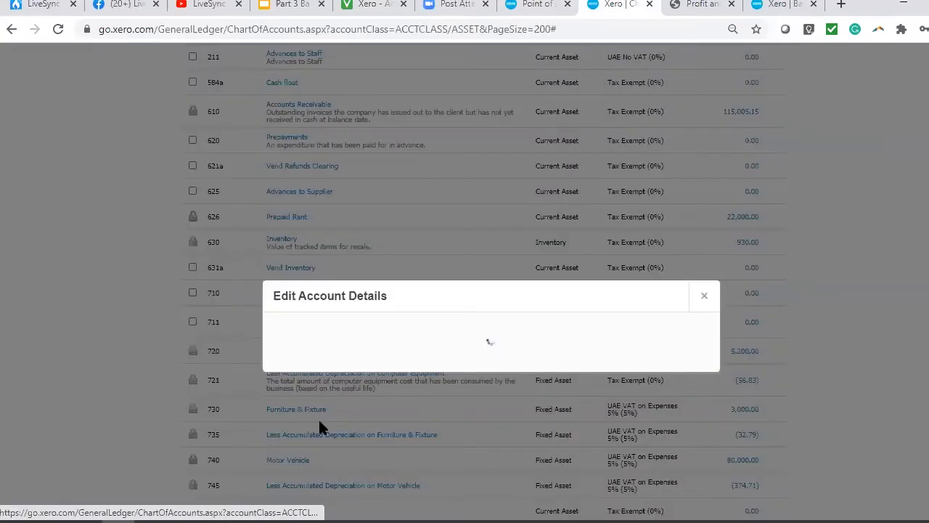
{"action": "left_click", "coordinate": [372, 433]}
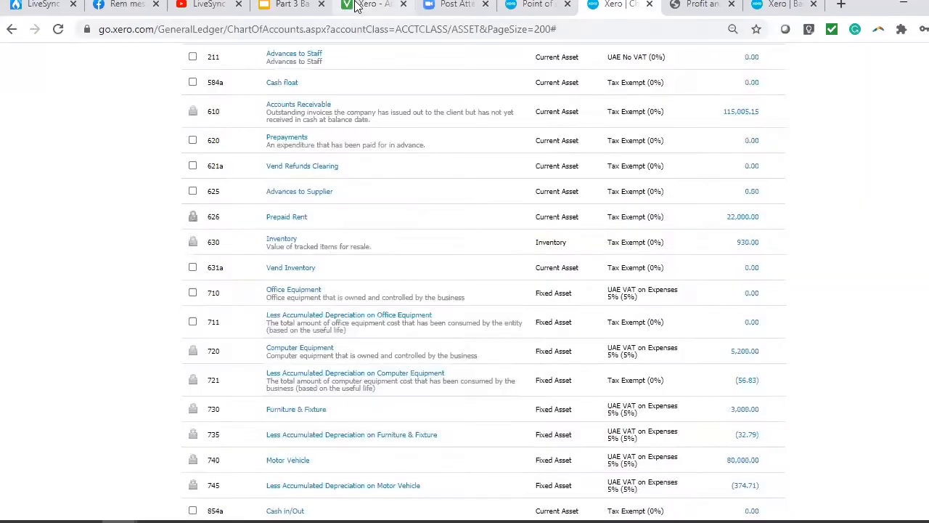
Step: Return to the Xero integration setup in Vend and sync the updated accounts from Xero
{"action": "left_click", "coordinate": [356, 6]}
{"action": "scroll", "coordinate": [788, 270], "scroll_direction": "down", "scroll_amount": 3}
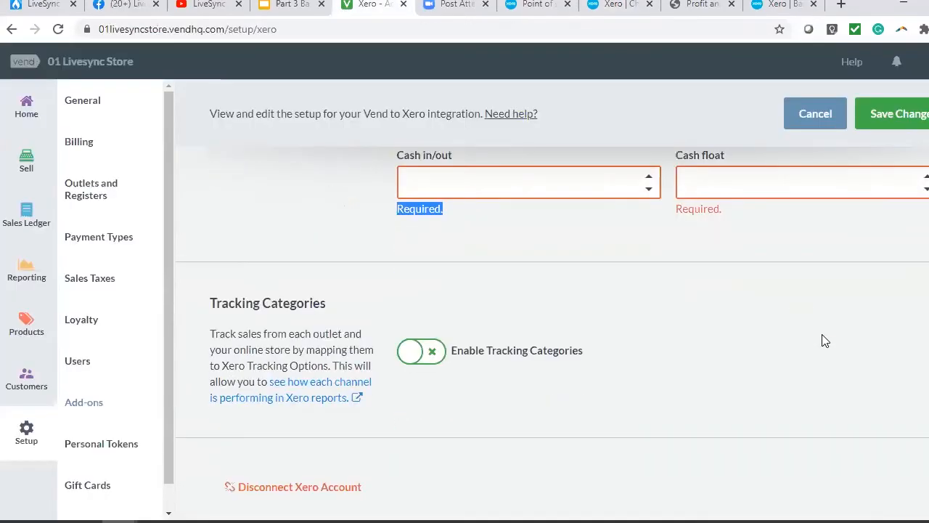
{"action": "scroll", "coordinate": [639, 371], "scroll_direction": "up", "scroll_amount": 20}
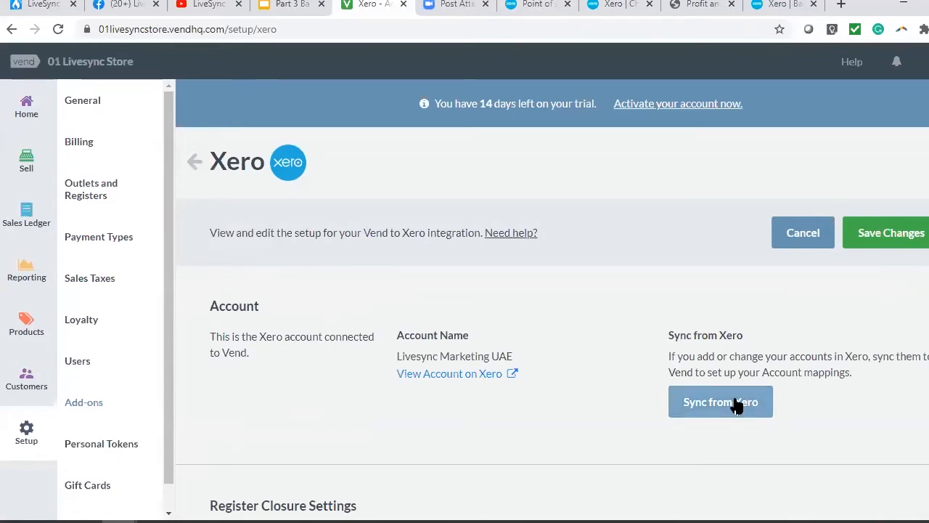
{"action": "left_click", "coordinate": [763, 408]}
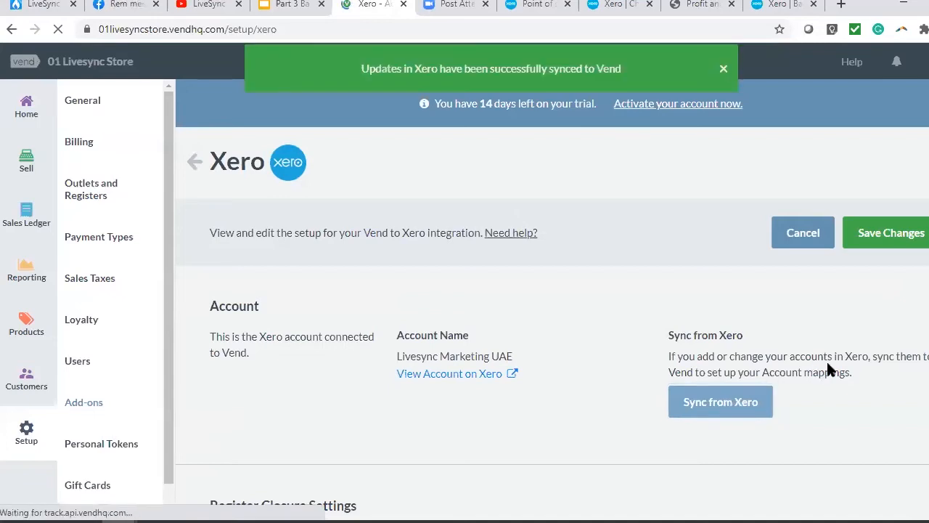
Step: Map No Tax (0.00%) to Sales Tax and set the default sales account to 200 - Sales
{"action": "scroll", "coordinate": [833, 371], "scroll_direction": "down", "scroll_amount": 8}
{"action": "scroll", "coordinate": [832, 371], "scroll_direction": "up", "scroll_amount": 3}
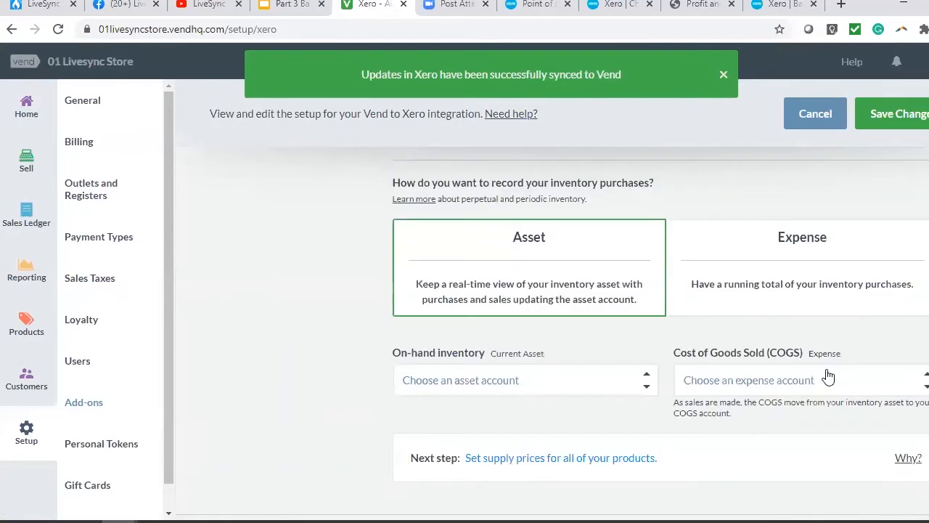
{"action": "scroll", "coordinate": [827, 375], "scroll_direction": "up", "scroll_amount": 1}
{"action": "scroll", "coordinate": [810, 307], "scroll_direction": "up", "scroll_amount": 4}
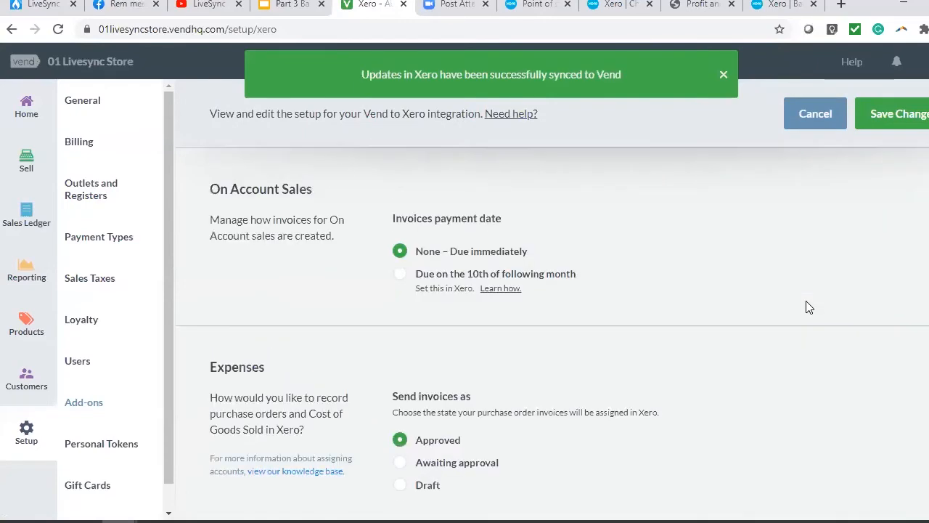
{"action": "scroll", "coordinate": [774, 312], "scroll_direction": "up", "scroll_amount": 4}
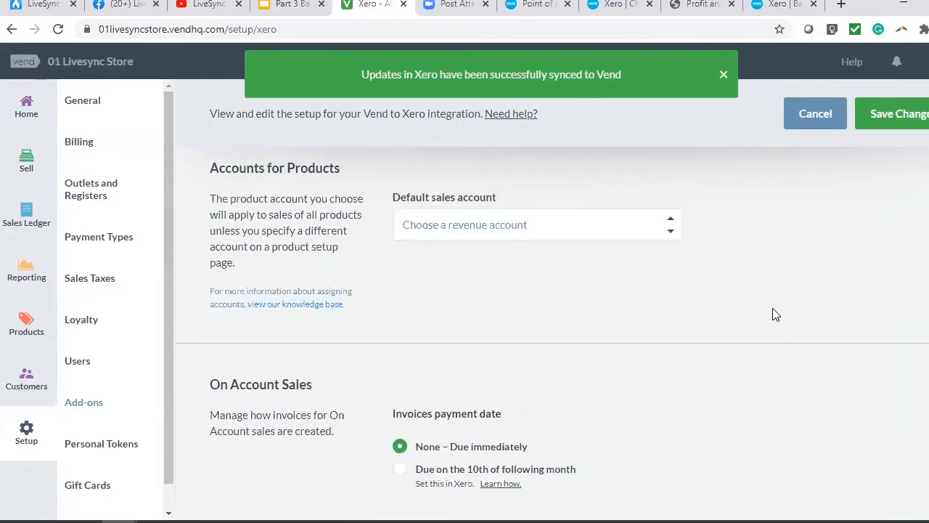
{"action": "scroll", "coordinate": [774, 314], "scroll_direction": "up", "scroll_amount": 5}
{"action": "scroll", "coordinate": [542, 400], "scroll_direction": "down", "scroll_amount": 5}
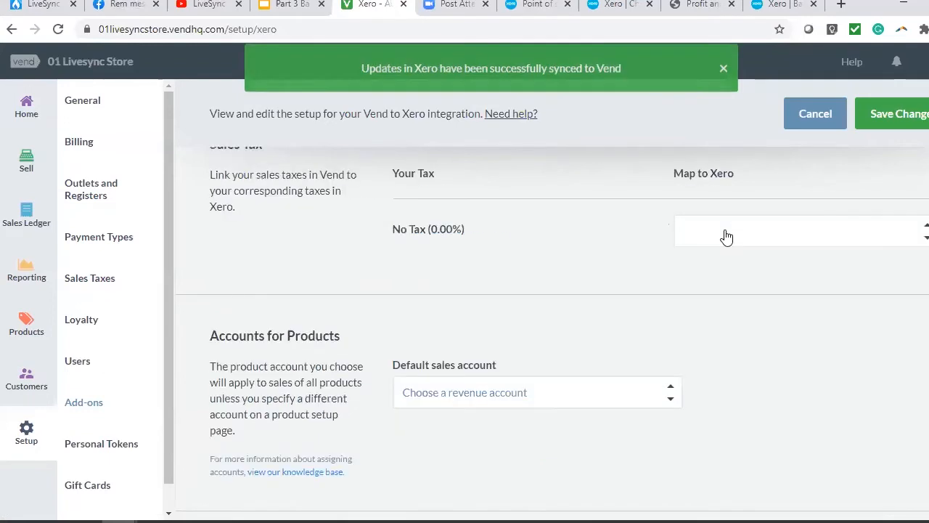
{"action": "left_click", "coordinate": [750, 232]}
{"action": "left_click", "coordinate": [750, 290]}
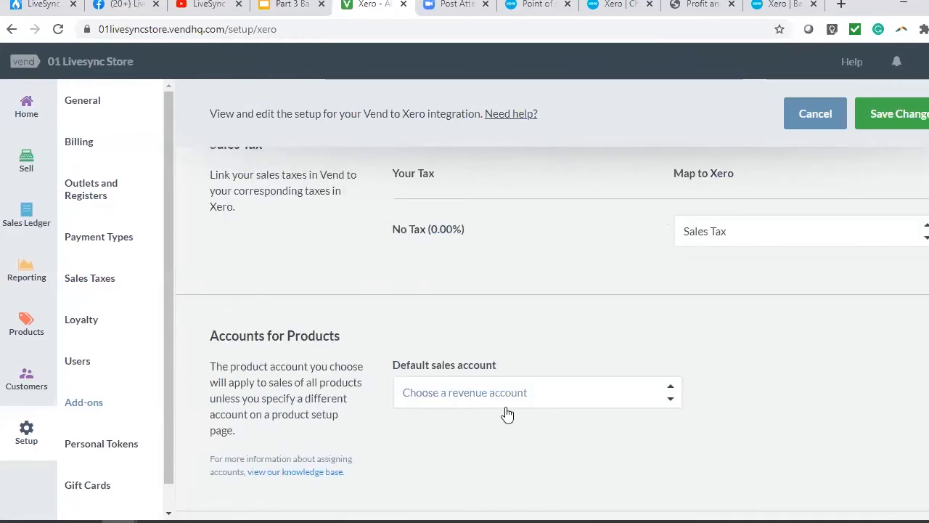
{"action": "left_click", "coordinate": [509, 395]}
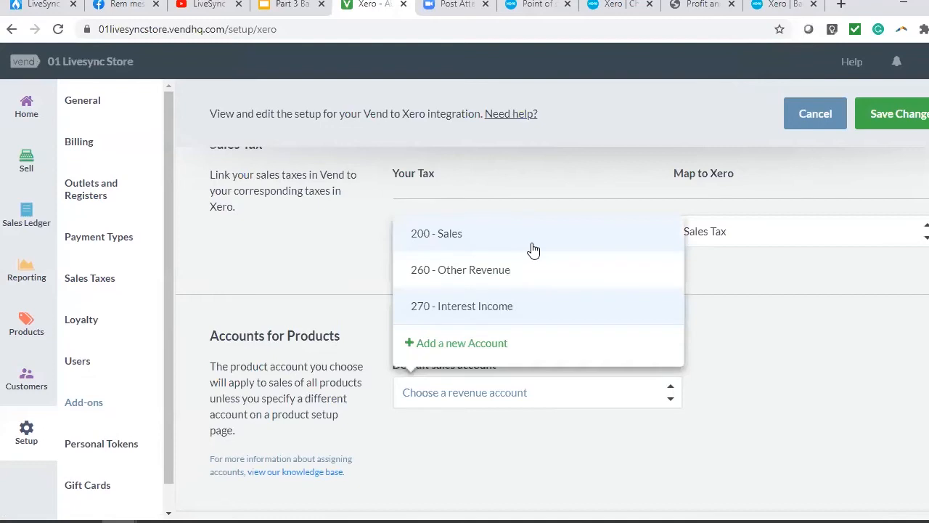
{"action": "left_click", "coordinate": [600, 408]}
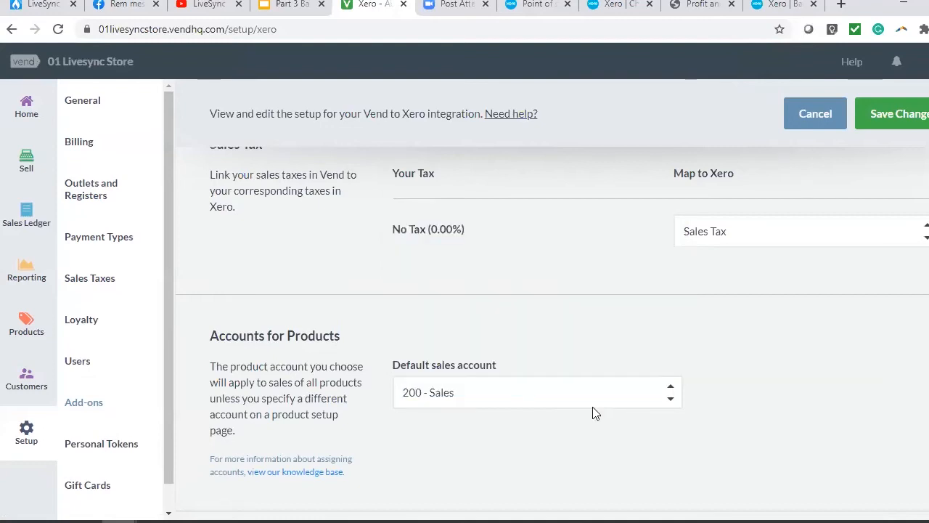
Step: Map On-hand inventory to 631a - Vend Inventory and Cost of Goods Sold to 310 - Cost of Goods Sold
{"action": "scroll", "coordinate": [592, 408], "scroll_direction": "down", "scroll_amount": 5}
{"action": "scroll", "coordinate": [594, 414], "scroll_direction": "down", "scroll_amount": 3}
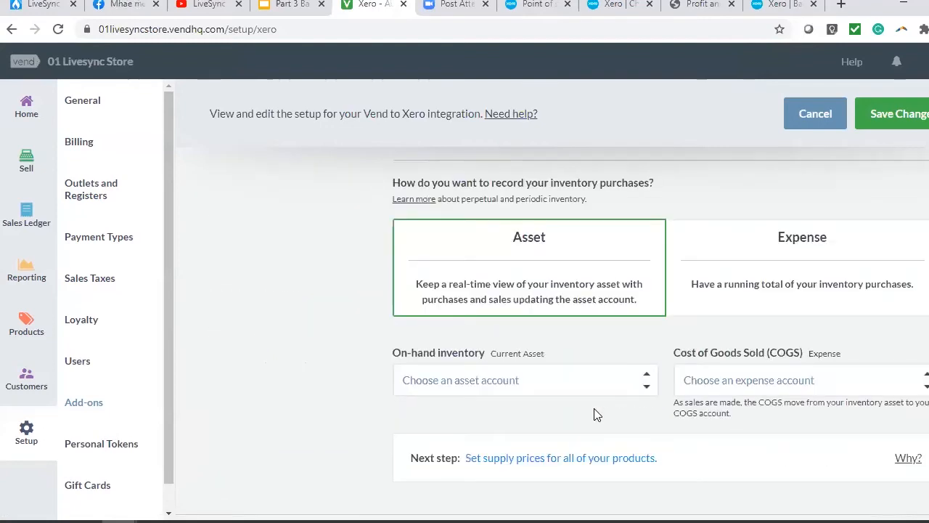
{"action": "scroll", "coordinate": [501, 310], "scroll_direction": "up", "scroll_amount": 2}
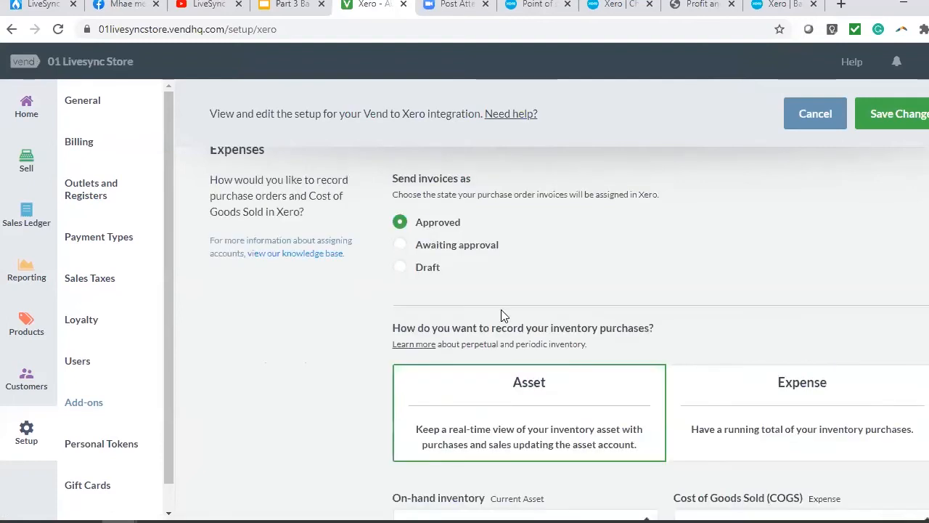
{"action": "scroll", "coordinate": [603, 337], "scroll_direction": "down", "scroll_amount": 3}
{"action": "left_click", "coordinate": [585, 308]}
{"action": "scroll", "coordinate": [565, 246], "scroll_direction": "down", "scroll_amount": 1}
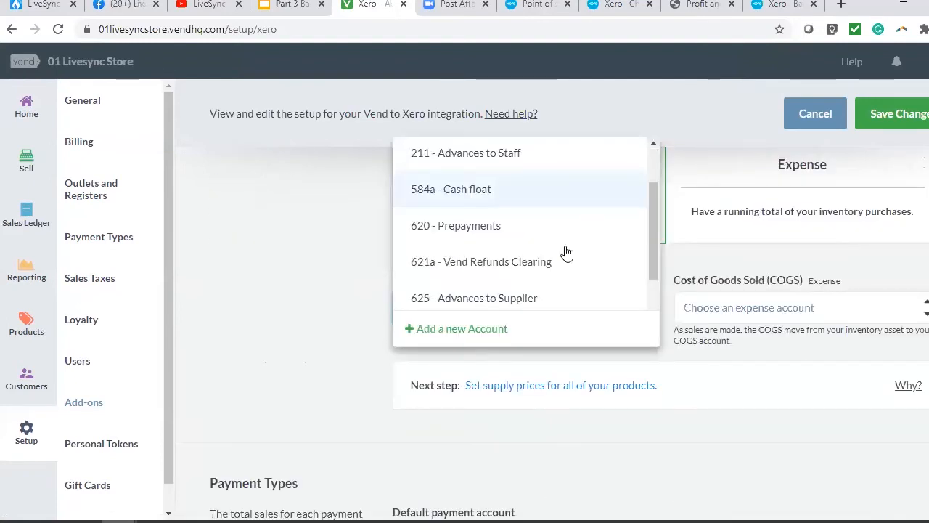
{"action": "scroll", "coordinate": [550, 269], "scroll_direction": "down", "scroll_amount": 2}
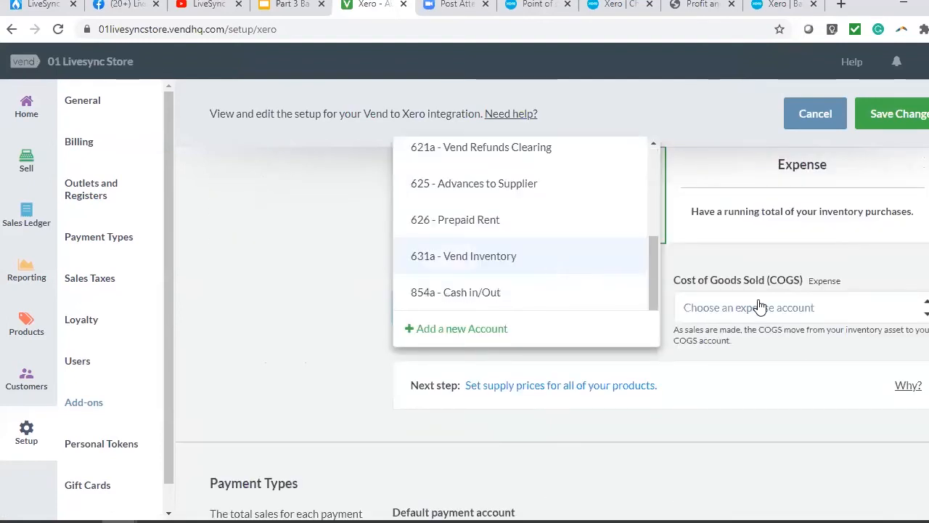
{"action": "left_click", "coordinate": [538, 257]}
{"action": "left_click", "coordinate": [755, 313]}
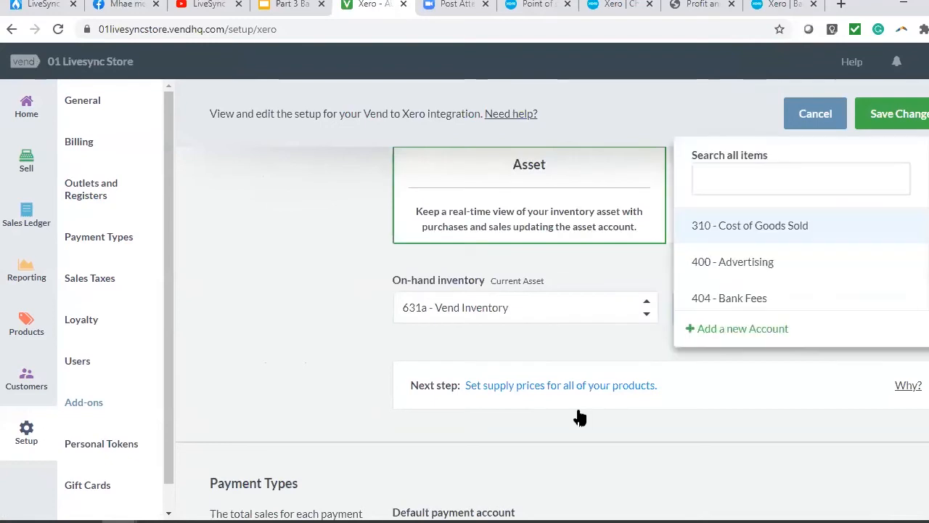
Step: Choose the default payment account and map Refunds to 621a - Vend Refunds Clearing
{"action": "scroll", "coordinate": [515, 259], "scroll_direction": "down", "scroll_amount": 4}
{"action": "left_click", "coordinate": [515, 257]}
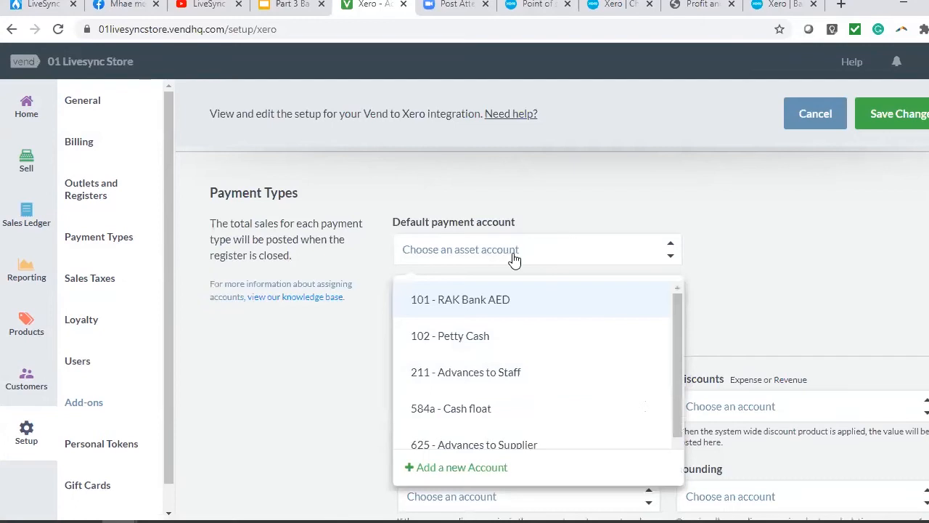
{"action": "left_click", "coordinate": [554, 405]}
{"action": "scroll", "coordinate": [555, 407], "scroll_direction": "down", "scroll_amount": 2}
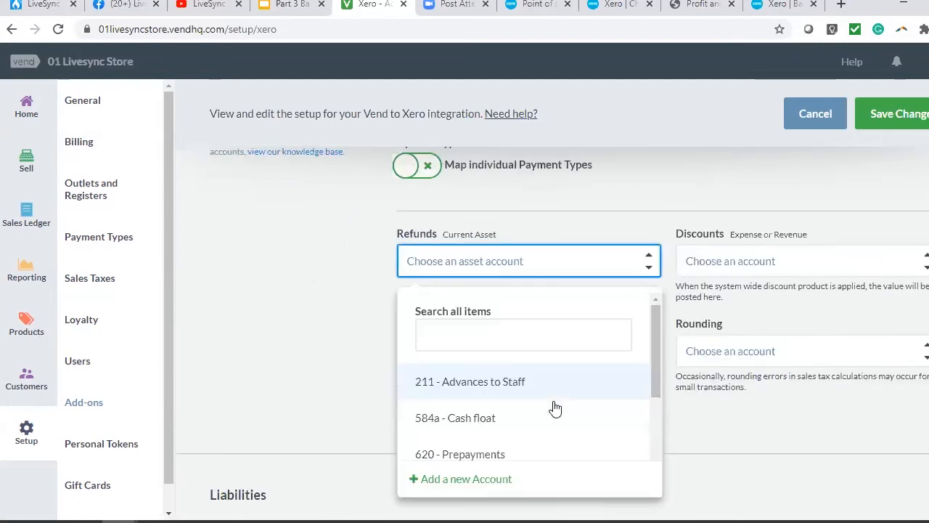
{"action": "scroll", "coordinate": [555, 409], "scroll_direction": "down", "scroll_amount": 3}
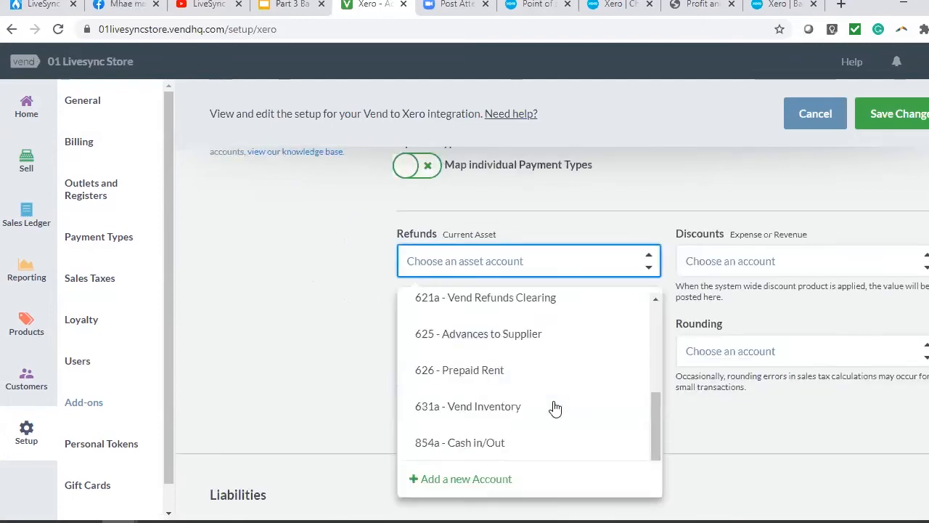
Step: Map Discounts to 200 - Sales and Till payment discrepancies to 453 - Office Expenses
{"action": "left_click", "coordinate": [745, 267]}
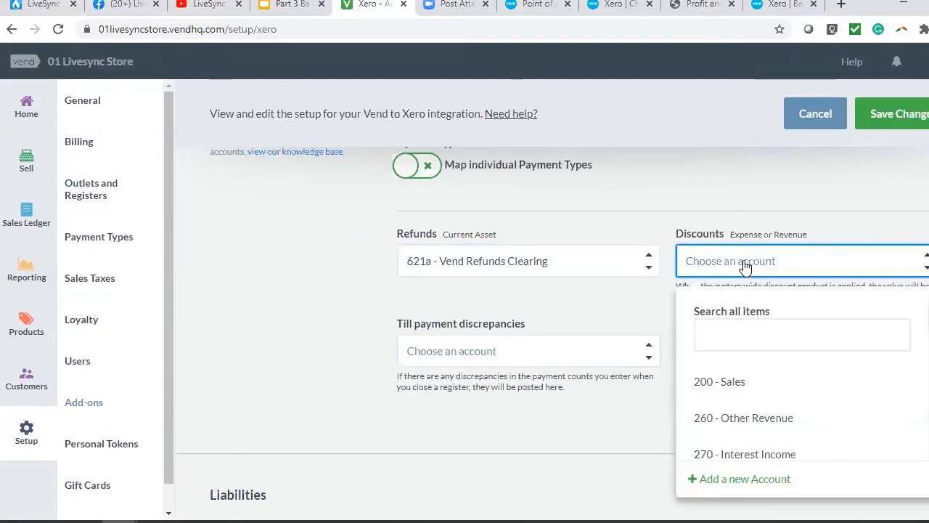
{"action": "left_click", "coordinate": [554, 351]}
{"action": "scroll", "coordinate": [556, 256], "scroll_direction": "down", "scroll_amount": 11}
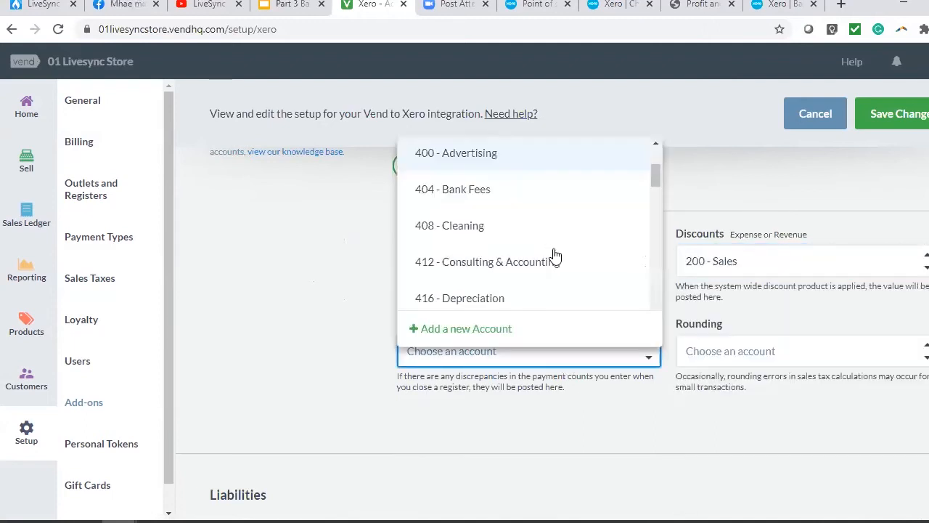
{"action": "scroll", "coordinate": [556, 257], "scroll_direction": "down", "scroll_amount": 2}
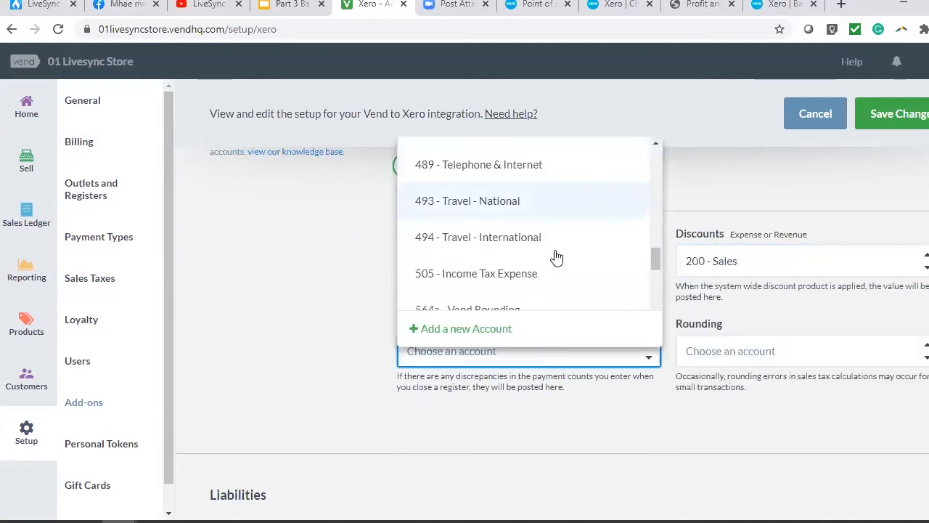
{"action": "scroll", "coordinate": [556, 257], "scroll_direction": "down", "scroll_amount": 2}
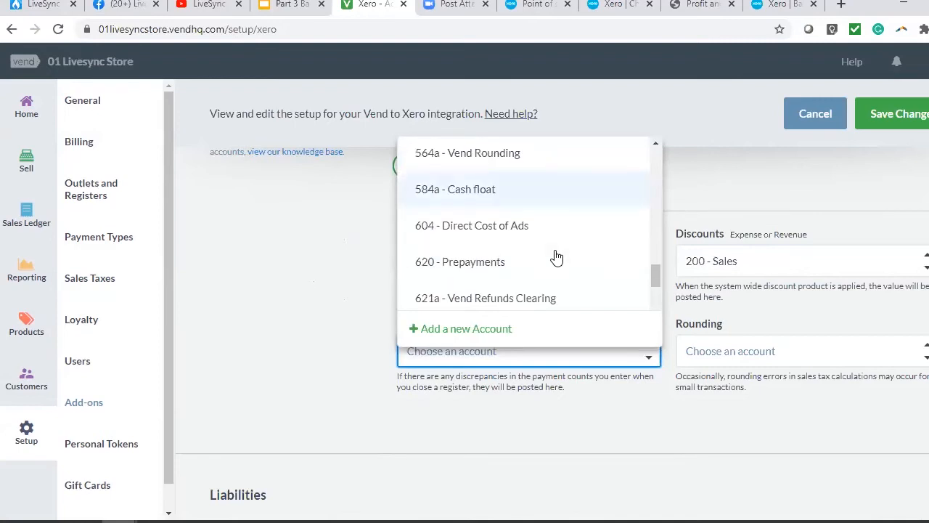
{"action": "scroll", "coordinate": [558, 259], "scroll_direction": "down", "scroll_amount": 4}
{"action": "scroll", "coordinate": [560, 260], "scroll_direction": "up", "scroll_amount": 2}
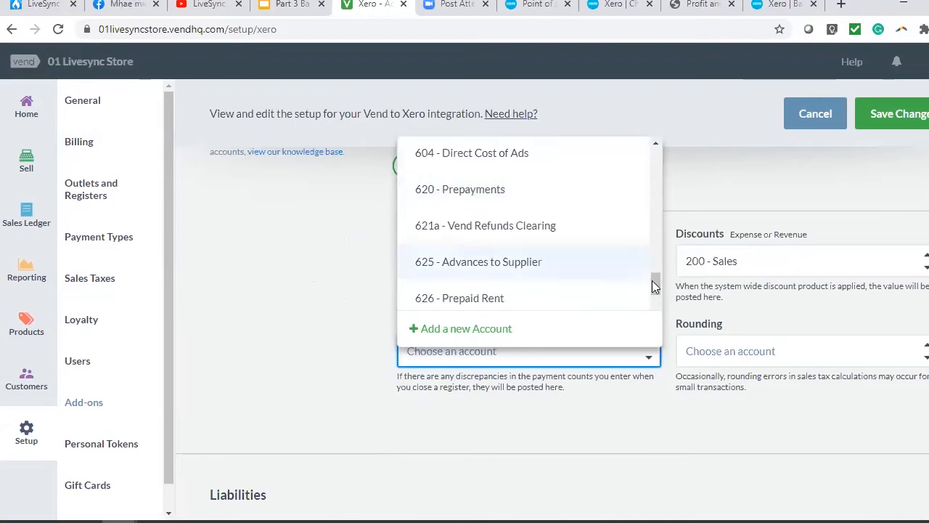
{"action": "mouse_move", "coordinate": [656, 285]}
{"action": "left_mouse_down"}
{"action": "mouse_move", "coordinate": [661, 315]}
{"action": "mouse_move", "coordinate": [658, 278]}
{"action": "left_mouse_up"}
{"action": "scroll", "coordinate": [661, 310], "scroll_direction": "up", "scroll_amount": 1}
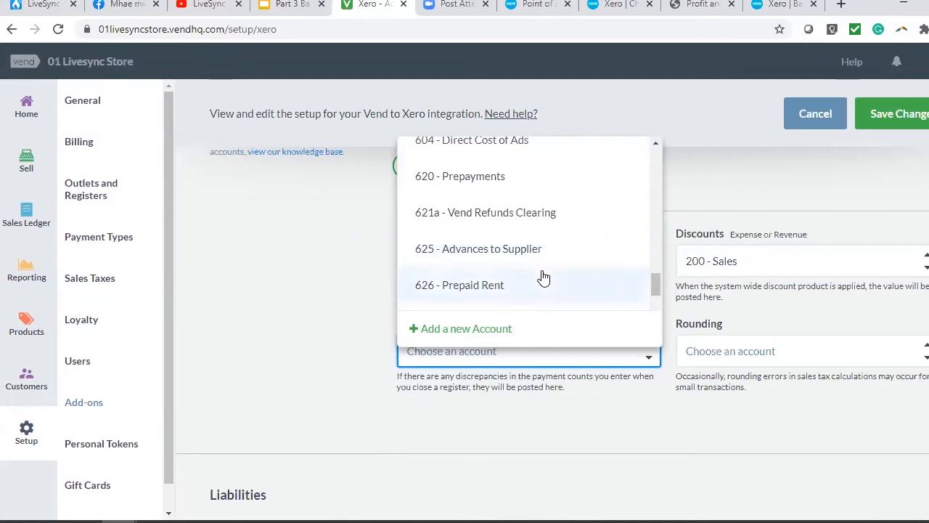
{"action": "scroll", "coordinate": [552, 279], "scroll_direction": "up", "scroll_amount": 3}
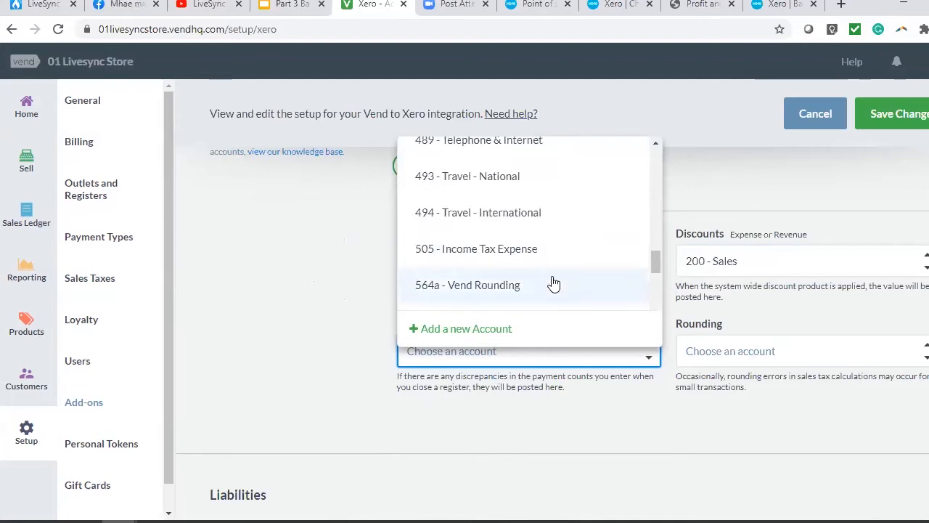
{"action": "scroll", "coordinate": [553, 283], "scroll_direction": "up", "scroll_amount": 5}
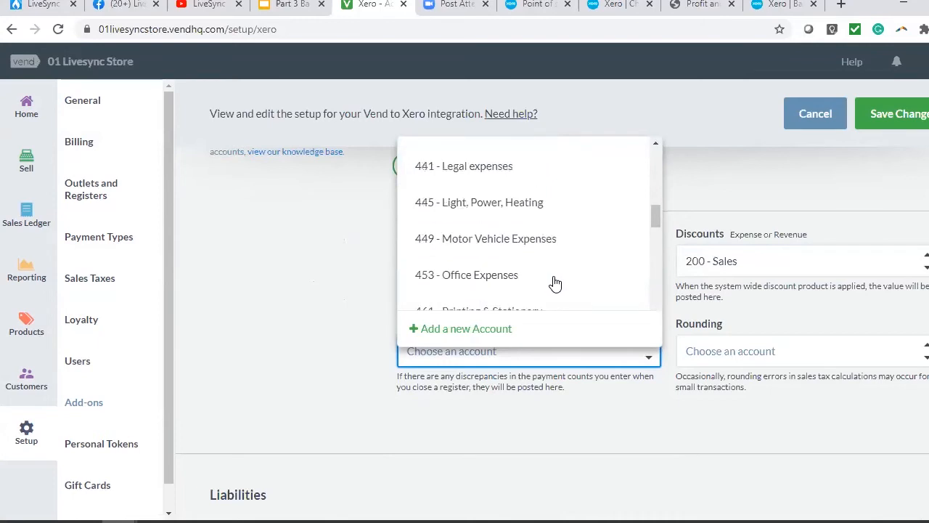
{"action": "left_click", "coordinate": [550, 284]}
Step: Change the Till payment discrepancies mapping to 429 - General Expenses
{"action": "left_click", "coordinate": [521, 356]}
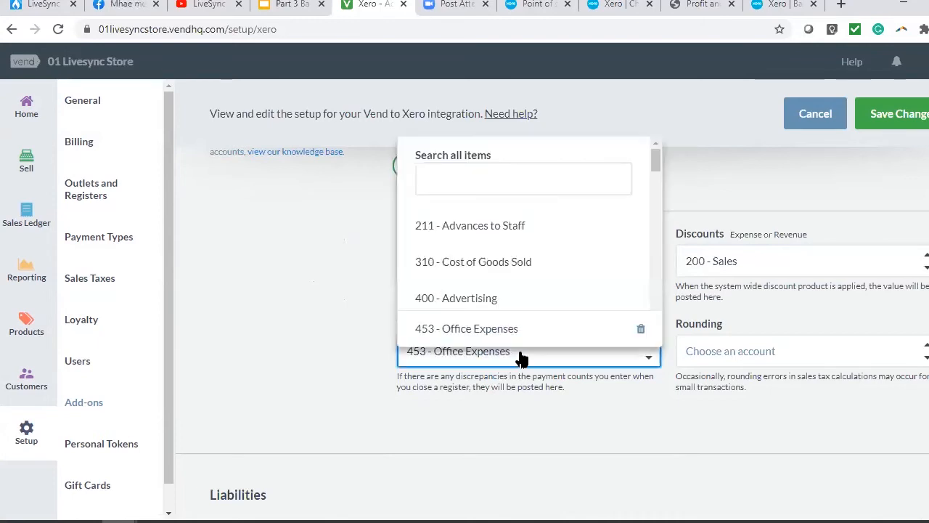
{"action": "scroll", "coordinate": [543, 305], "scroll_direction": "down", "scroll_amount": 3}
{"action": "scroll", "coordinate": [516, 274], "scroll_direction": "down", "scroll_amount": 2}
{"action": "left_click", "coordinate": [525, 272]}
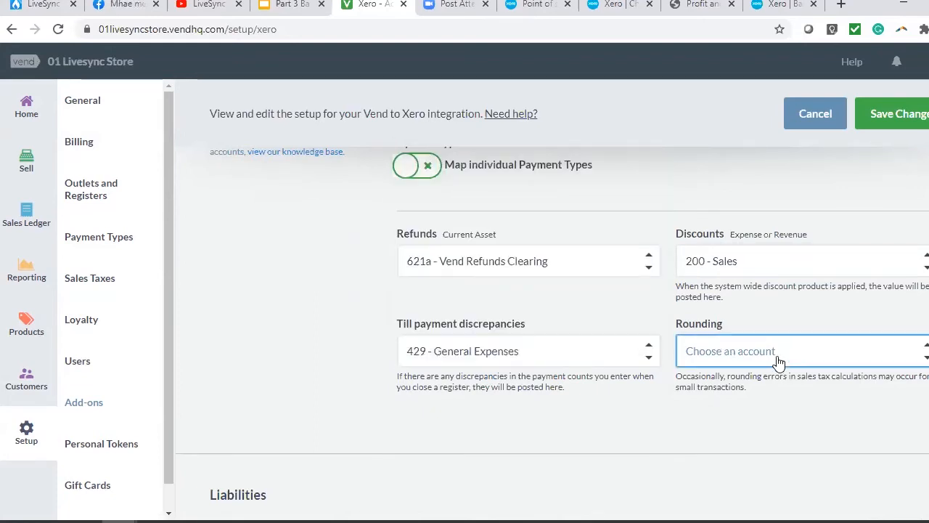
Step: Map the Rounding account to 860 - Rounding
{"action": "left_click", "coordinate": [778, 362]}
{"action": "scroll", "coordinate": [789, 266], "scroll_direction": "down", "scroll_amount": 3}
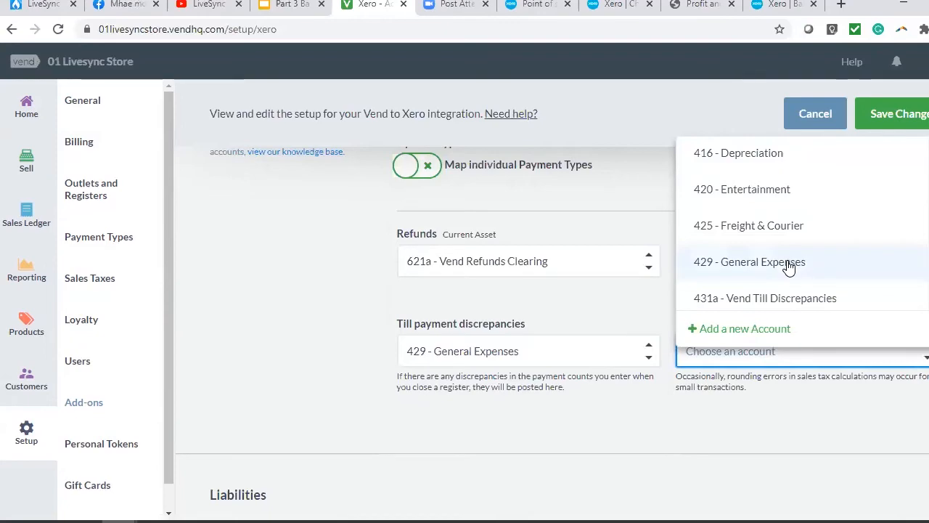
{"action": "scroll", "coordinate": [789, 271], "scroll_direction": "down", "scroll_amount": 2}
{"action": "scroll", "coordinate": [803, 276], "scroll_direction": "down", "scroll_amount": 10}
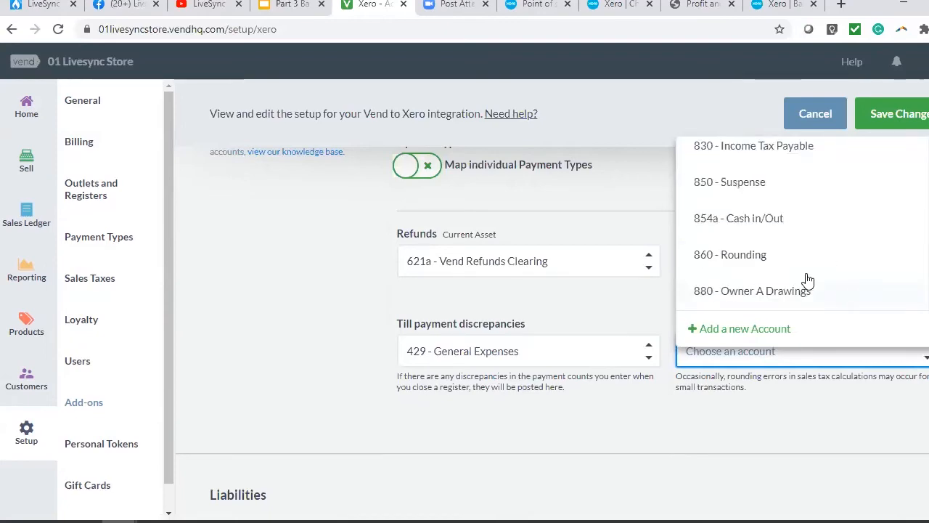
{"action": "left_click", "coordinate": [799, 253]}
Step: Map the store credit Liability to 654 - Advances from Customers and its Expense to 429 - General Expenses
{"action": "scroll", "coordinate": [599, 363], "scroll_direction": "down", "scroll_amount": 1}
{"action": "scroll", "coordinate": [598, 369], "scroll_direction": "down", "scroll_amount": 4}
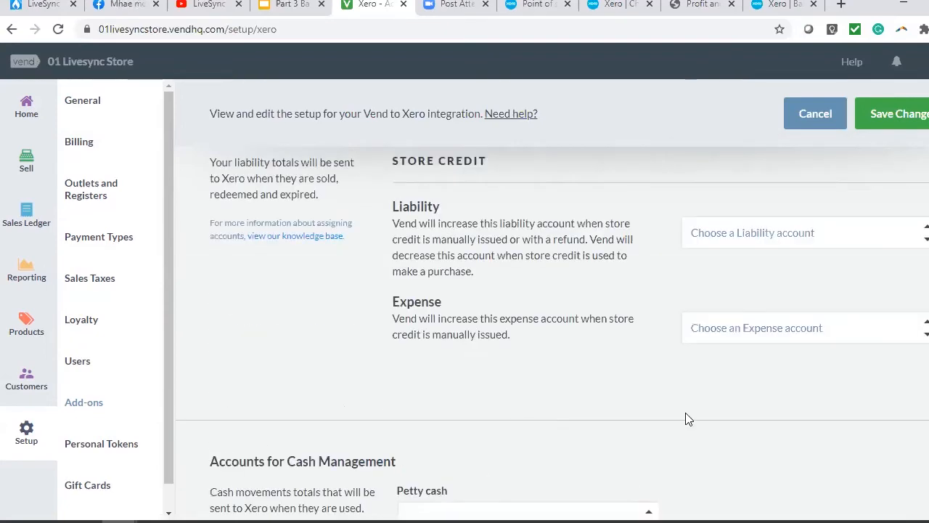
{"action": "left_click", "coordinate": [760, 236]}
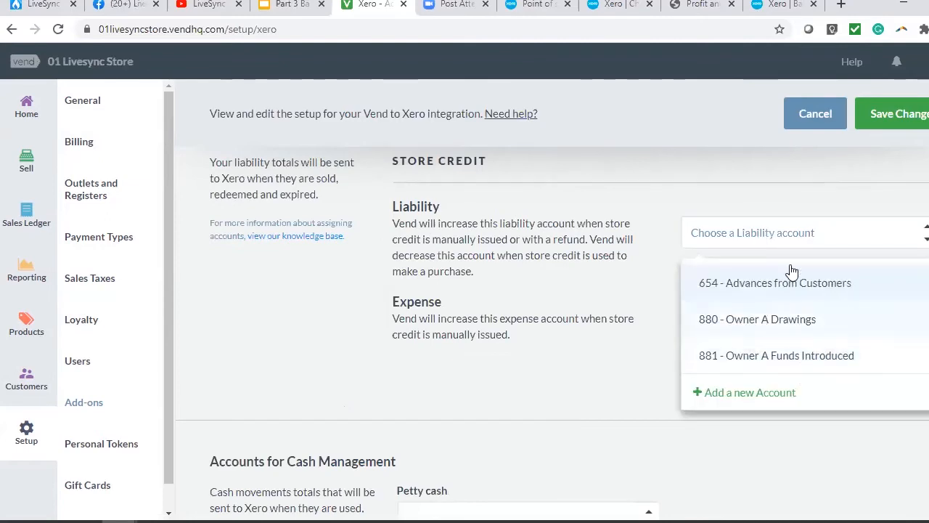
{"action": "left_click", "coordinate": [827, 290]}
{"action": "left_click", "coordinate": [759, 332]}
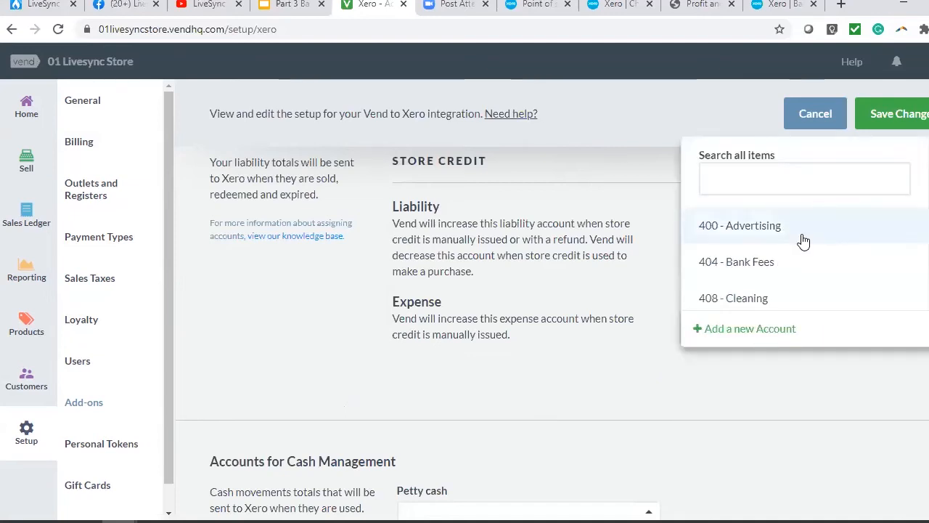
{"action": "scroll", "coordinate": [820, 261], "scroll_direction": "down", "scroll_amount": 2}
{"action": "scroll", "coordinate": [833, 281], "scroll_direction": "down", "scroll_amount": 2}
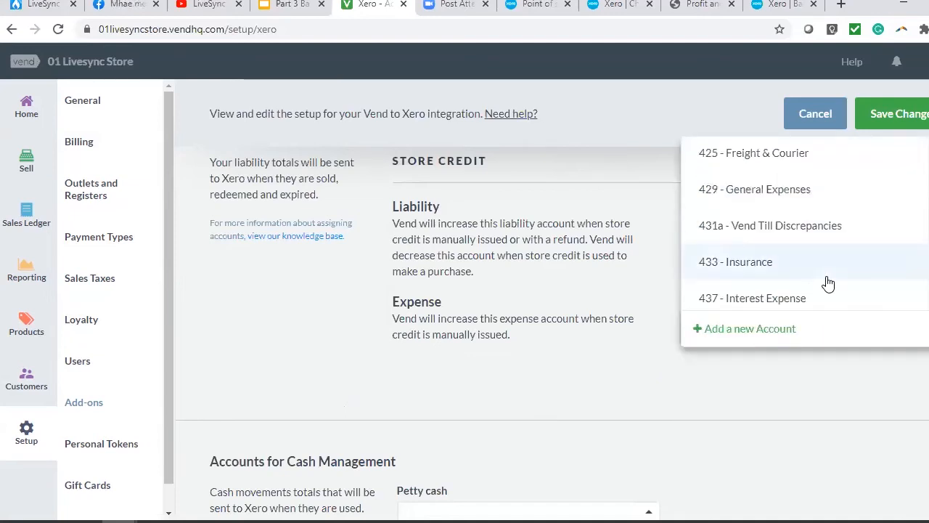
{"action": "left_click", "coordinate": [805, 189]}
Step: Map Petty cash to 429 - General Expenses under Accounts for Cash Management
{"action": "scroll", "coordinate": [646, 367], "scroll_direction": "down", "scroll_amount": 4}
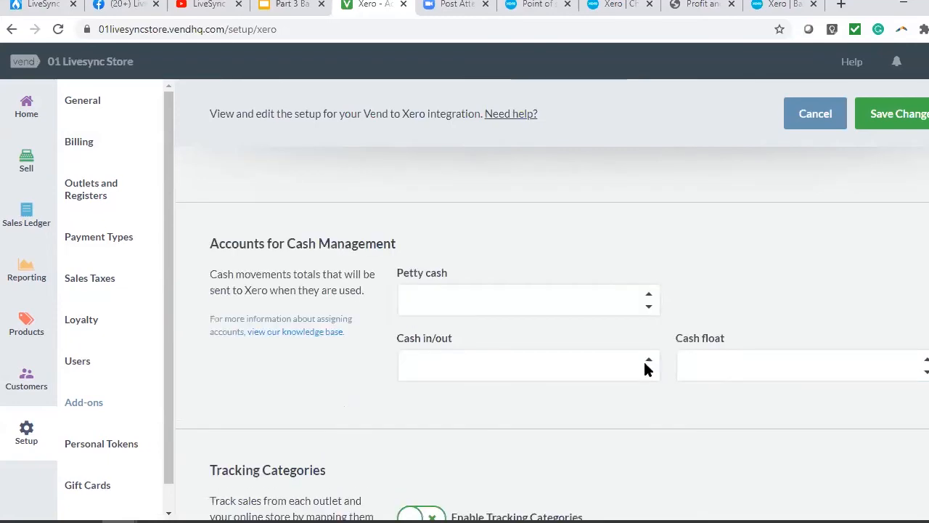
{"action": "left_click", "coordinate": [499, 302]}
{"action": "key", "text": "Escape"}
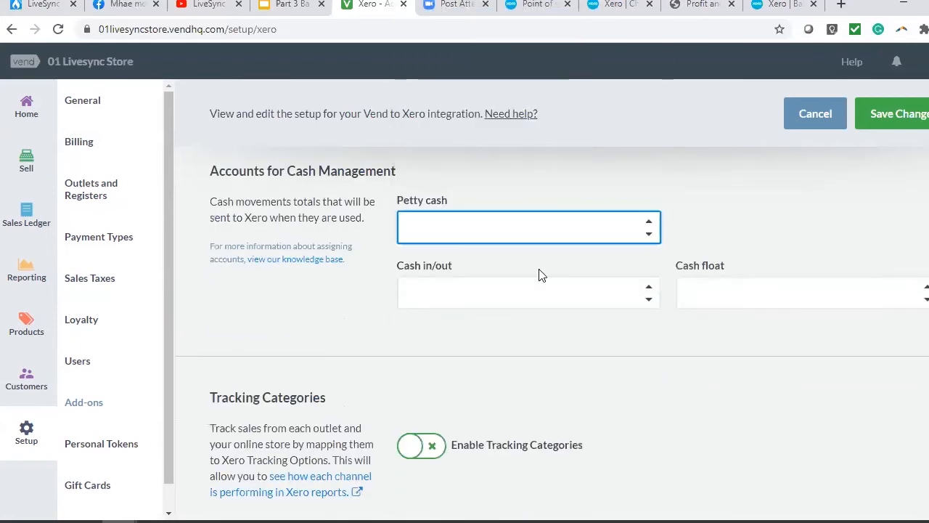
{"action": "left_click", "coordinate": [541, 234]}
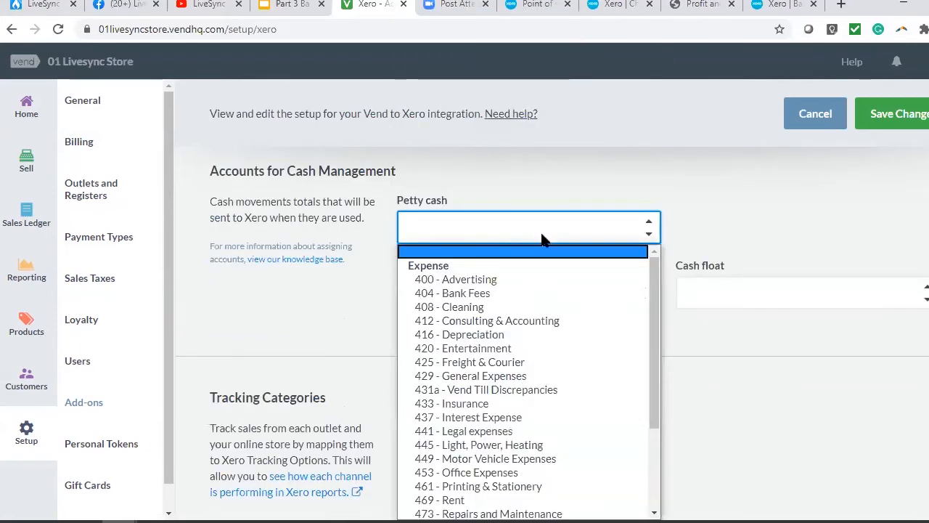
{"action": "scroll", "coordinate": [541, 265], "scroll_direction": "down", "scroll_amount": 3}
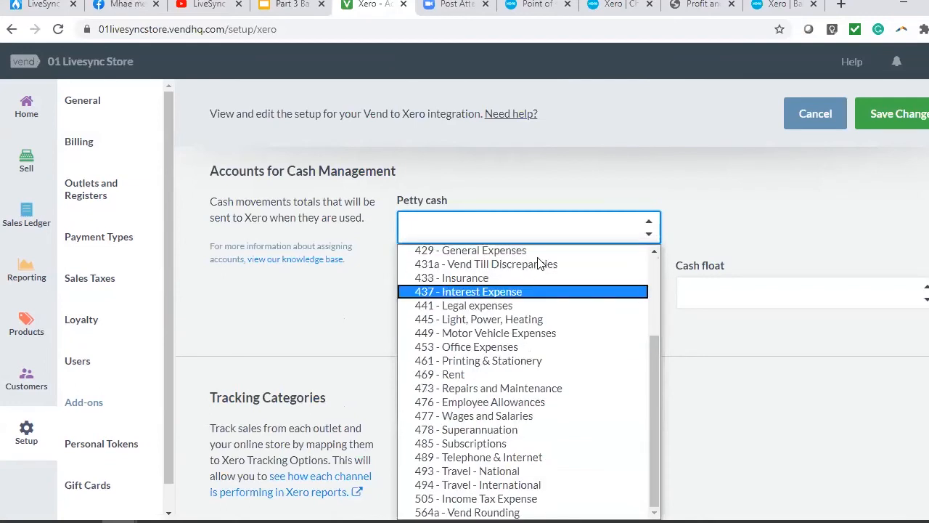
{"action": "key", "text": "Return"}
Step: Map Cash in/out to 854a - Cash in/Out and Cash float to 584a - Cash float
{"action": "left_click", "coordinate": [588, 301]}
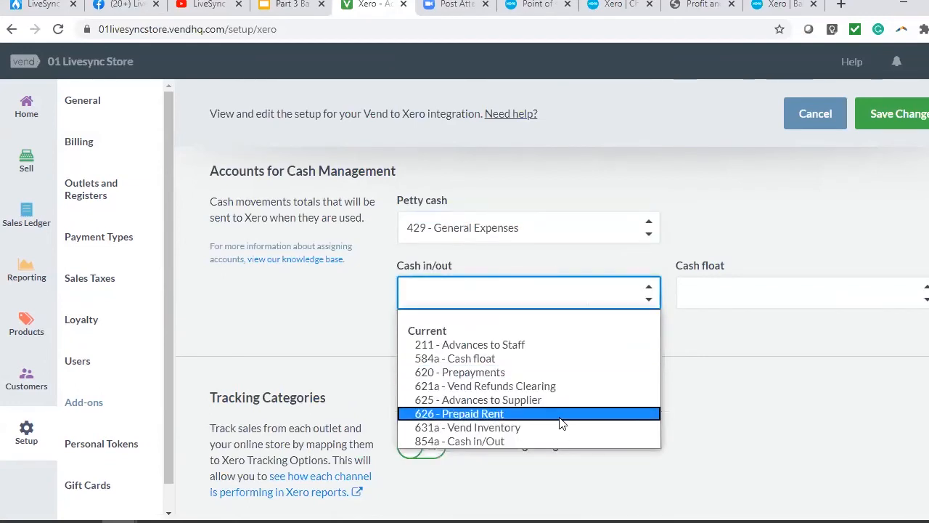
{"action": "left_click", "coordinate": [561, 441]}
{"action": "left_click", "coordinate": [730, 301]}
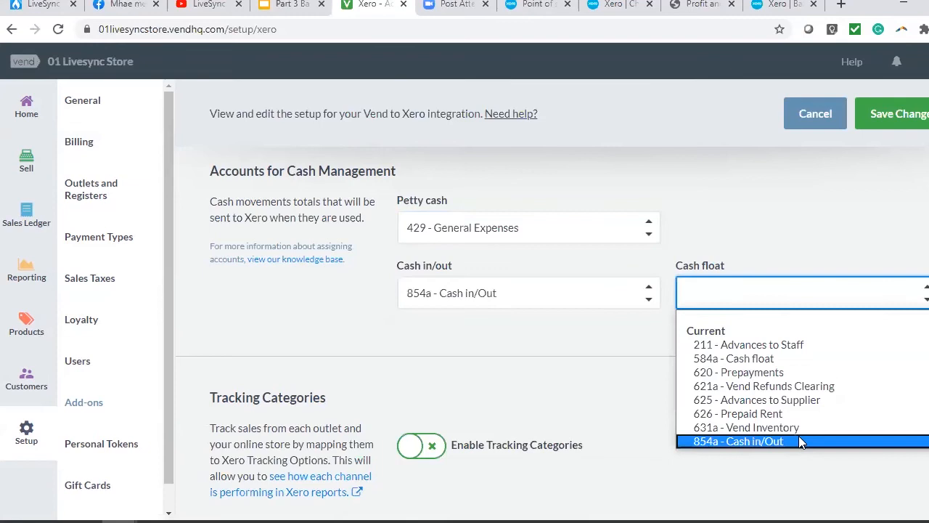
{"action": "left_click", "coordinate": [733, 358]}
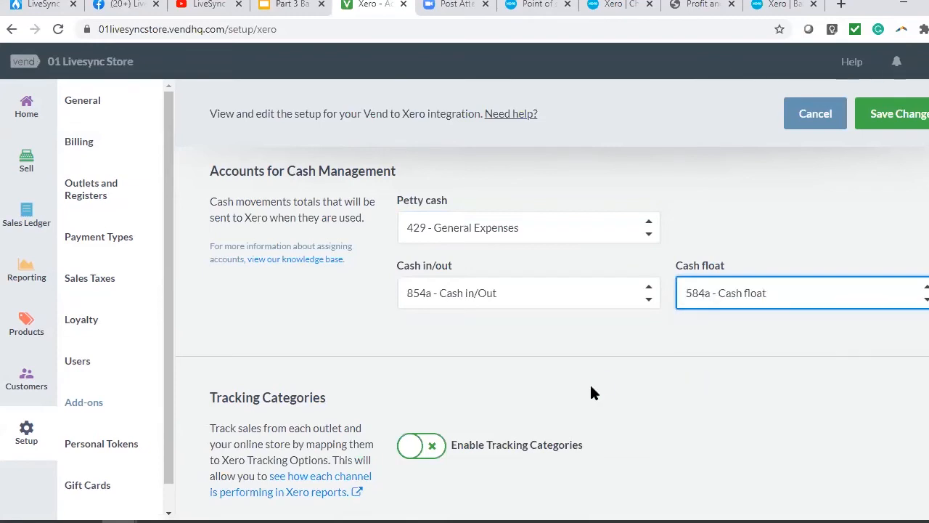
Step: Save the Xero integration settings and look over the saved setup page
{"action": "scroll", "coordinate": [726, 361], "scroll_direction": "down", "scroll_amount": 2}
{"action": "scroll", "coordinate": [799, 255], "scroll_direction": "up", "scroll_amount": 1}
{"action": "left_click", "coordinate": [890, 120]}
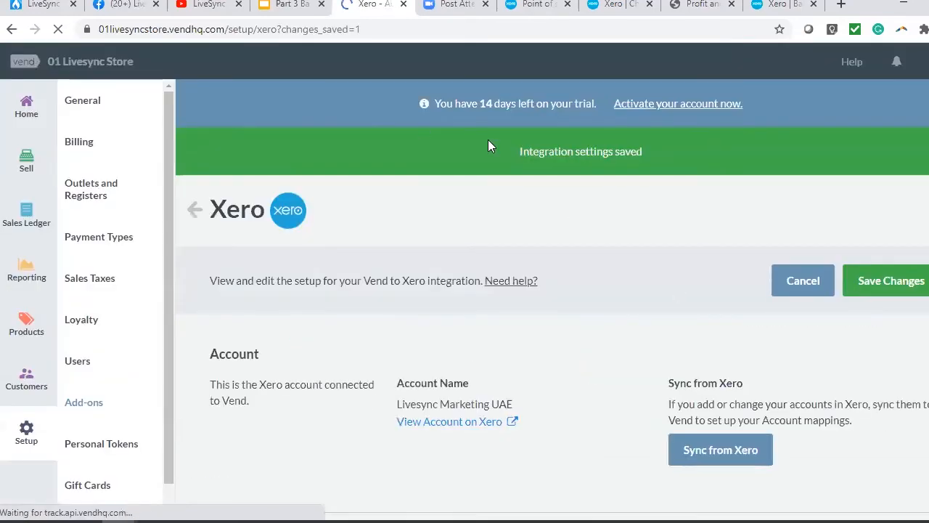
{"action": "scroll", "coordinate": [549, 407], "scroll_direction": "down", "scroll_amount": 4}
{"action": "scroll", "coordinate": [549, 406], "scroll_direction": "up", "scroll_amount": 4}
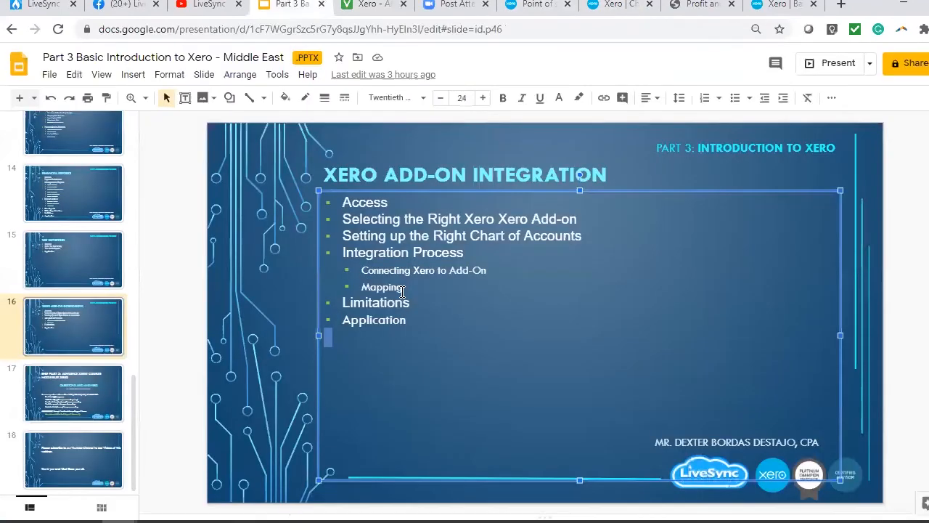
Step: In Google Slides, review the Connecting Xero to Add-On, Mapping and Right Chart of Accounts points on the Xero Add-On Integration slide
{"action": "left_click_drag", "start_coordinate": [403, 290], "coordinate": [357, 270]}
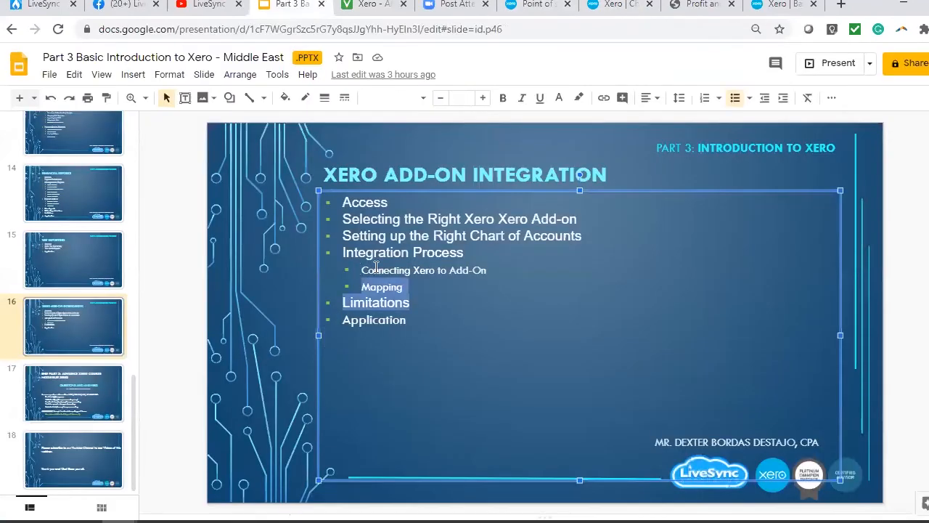
{"action": "left_click_drag", "start_coordinate": [511, 273], "coordinate": [349, 290]}
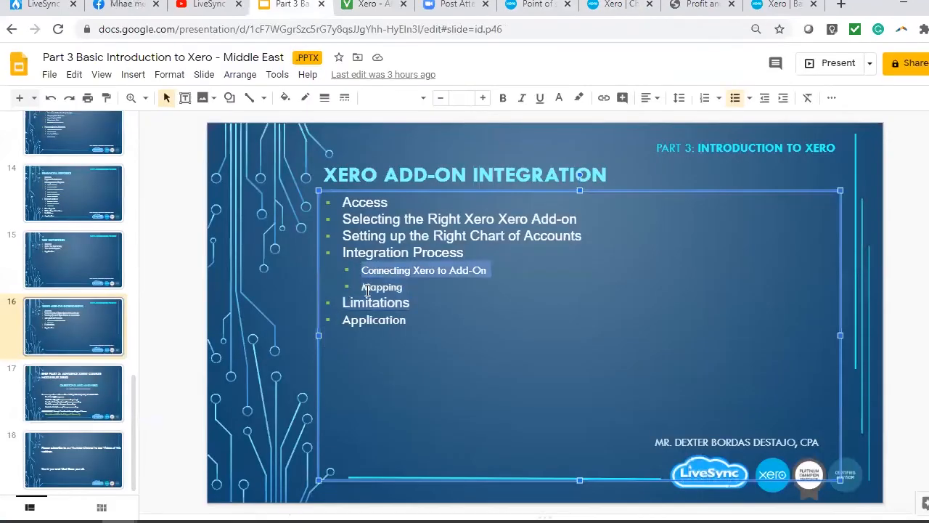
{"action": "left_click", "coordinate": [365, 289]}
{"action": "key", "text": "shift+End"}
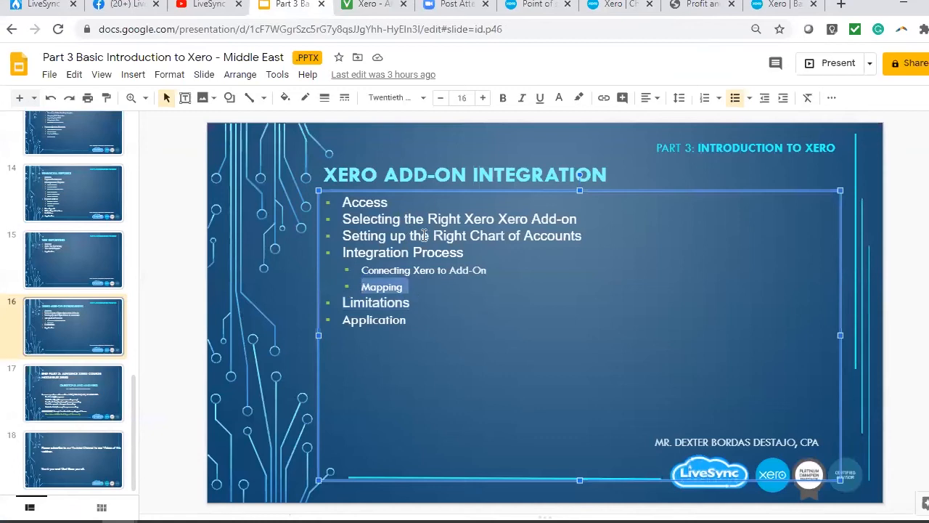
{"action": "key", "text": "Down"}
{"action": "key", "text": "Down"}
{"action": "key", "text": "shift+Down"}
{"action": "left_click_drag", "start_coordinate": [434, 236], "coordinate": [575, 243]}
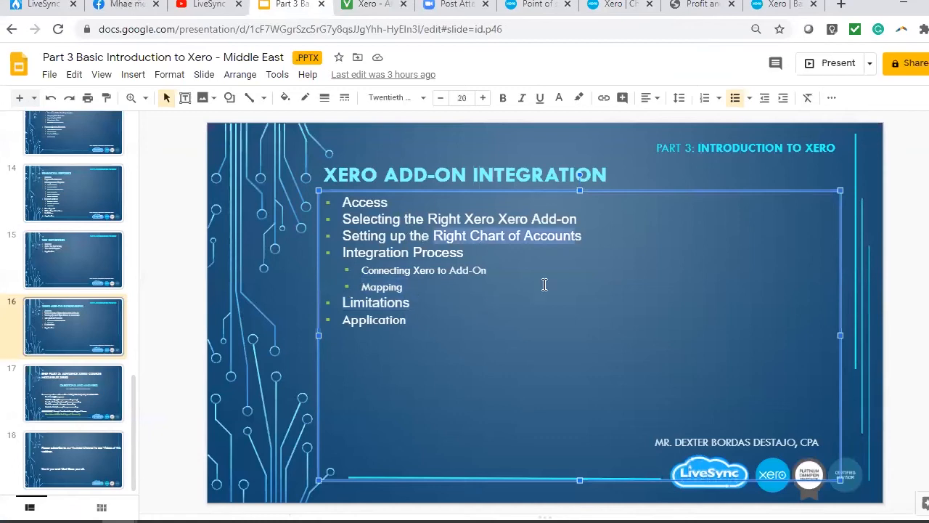
{"action": "key", "text": "ctrl+End"}
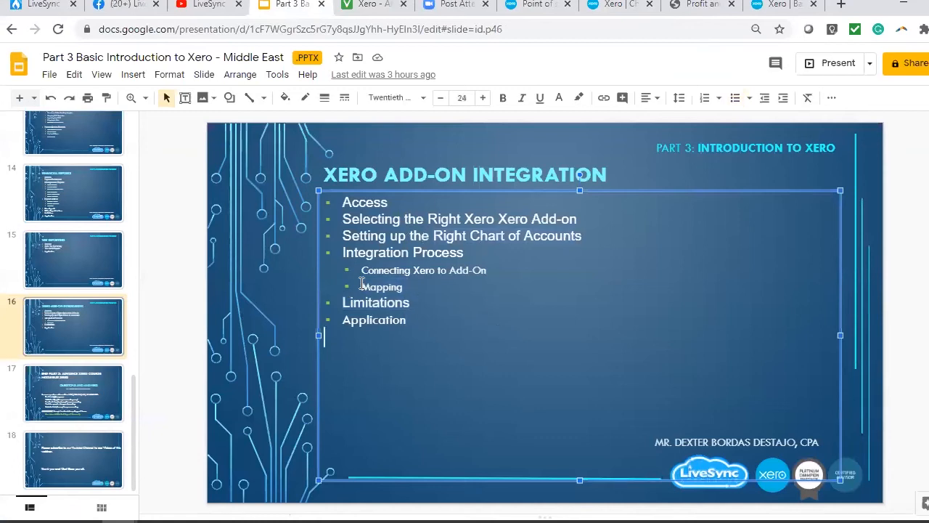
{"action": "double_click", "coordinate": [404, 287]}
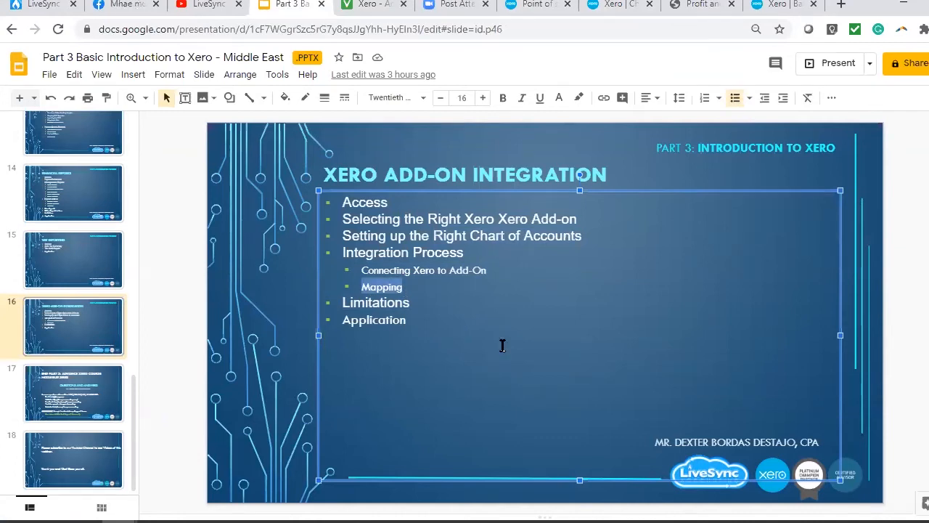
{"action": "left_click_drag", "start_coordinate": [362, 269], "coordinate": [501, 269]}
{"action": "left_click", "coordinate": [473, 363]}
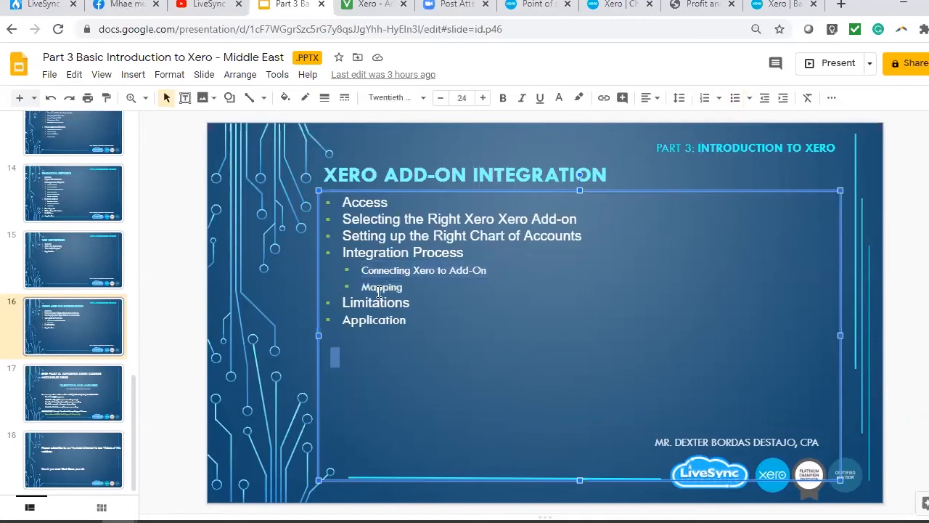